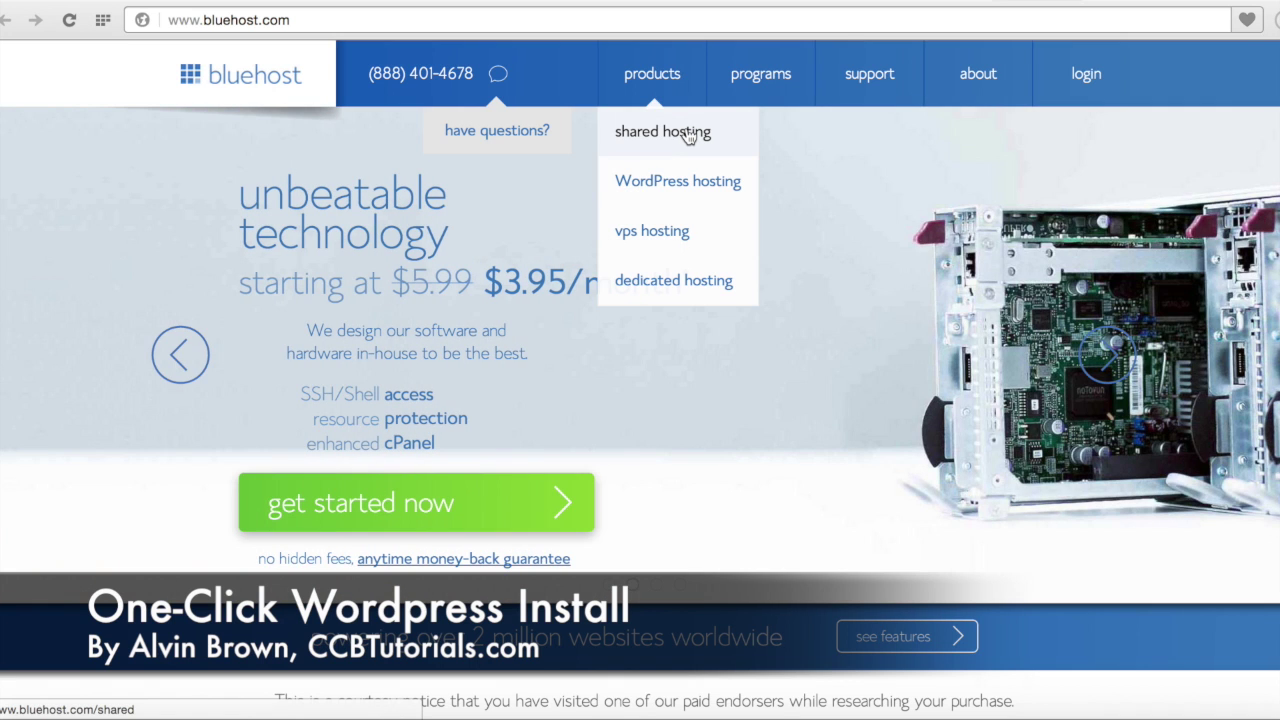
Step: Start Shared Hosting signup and review the starter ($3.95), plus and business pro plan comparison
click(688, 136)
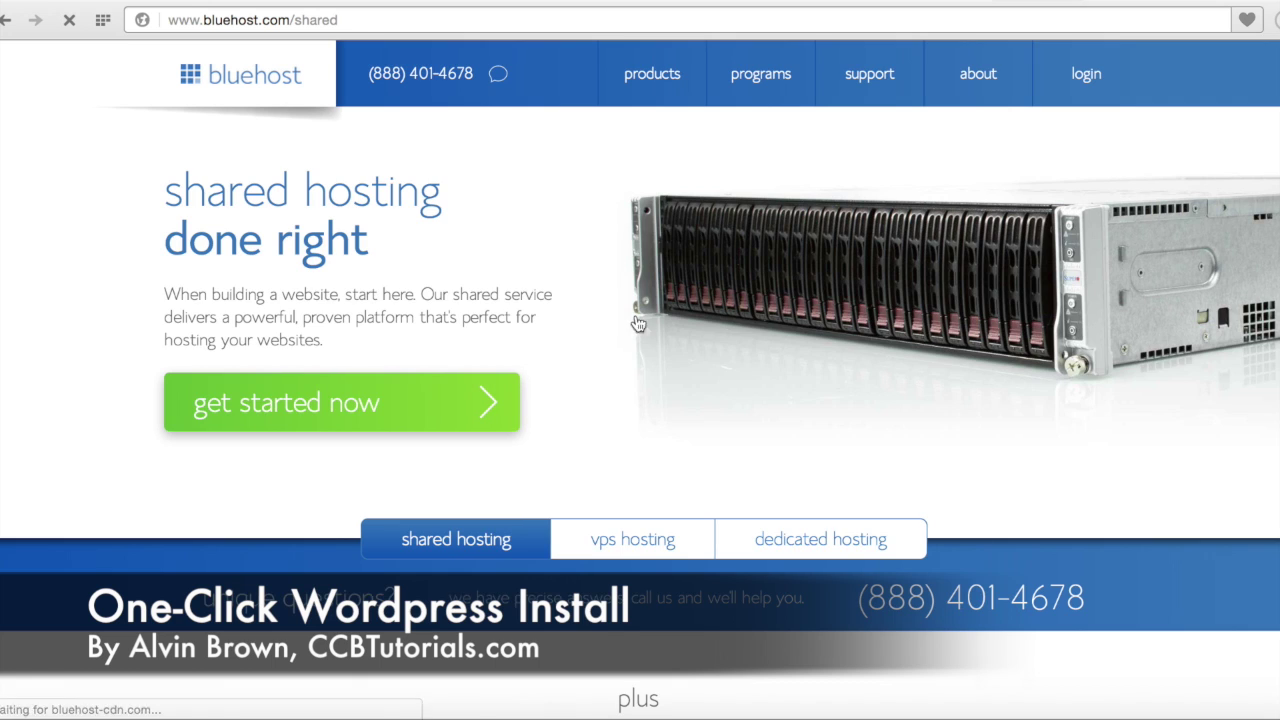
click(459, 404)
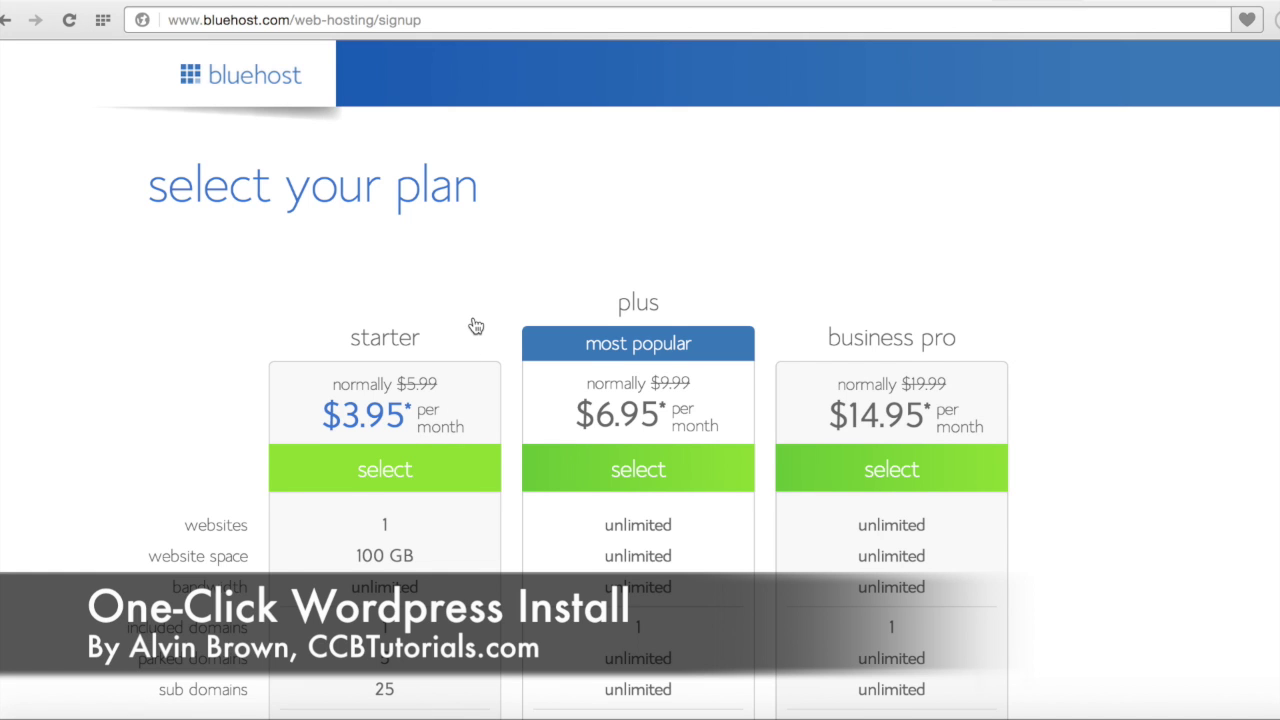
scroll(474, 324, down, 5)
scroll(475, 326, down, 1)
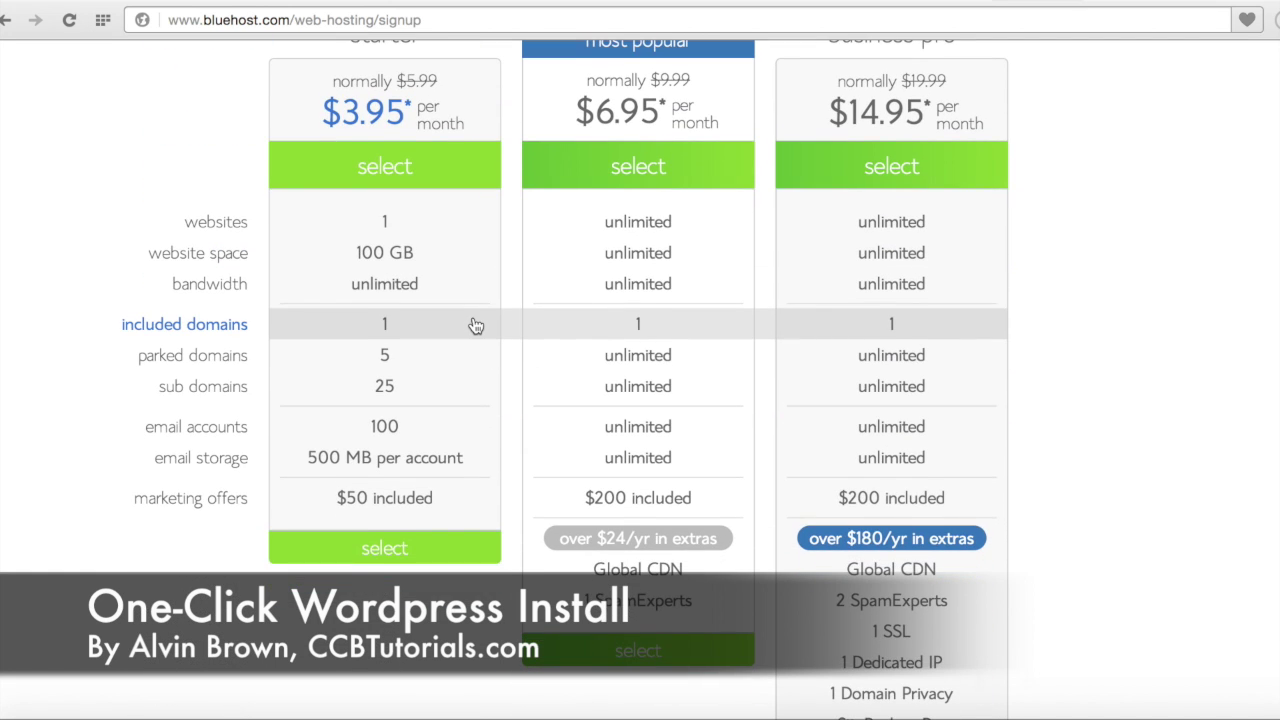
scroll(475, 325, up, 3)
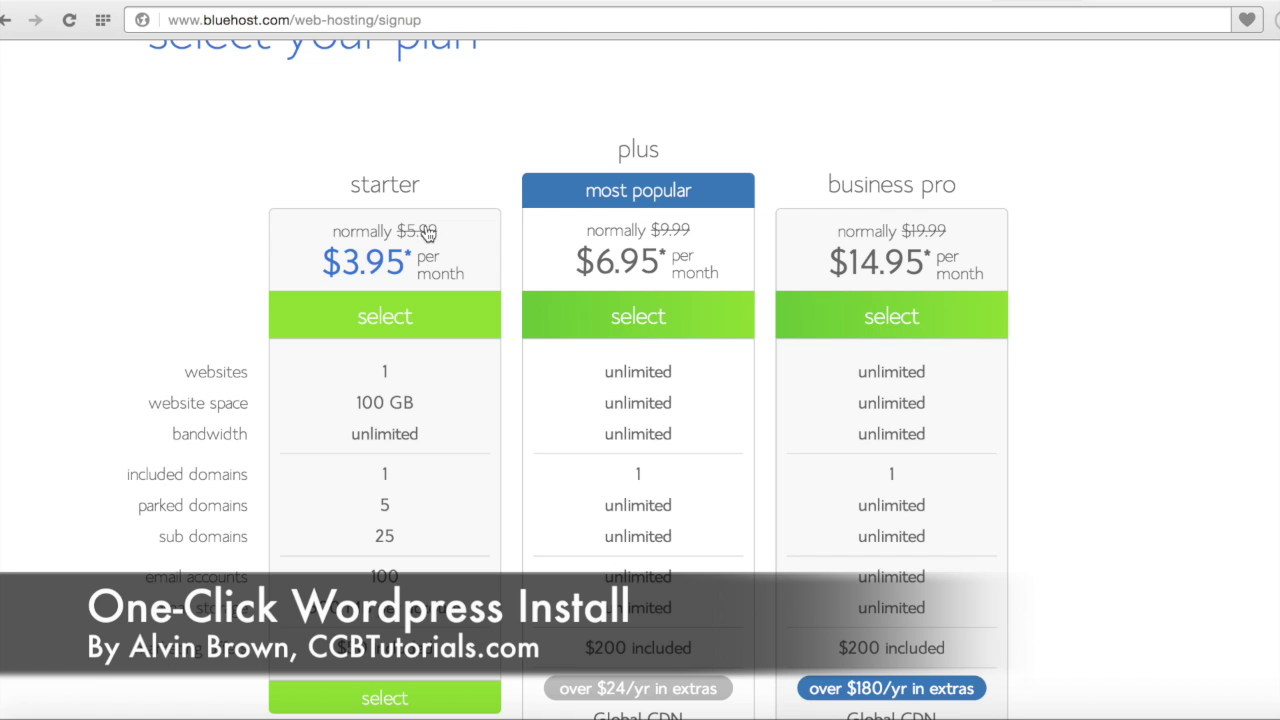
Step: Choose the starter plan and enter ccbtutorials as the new domain name
click(428, 322)
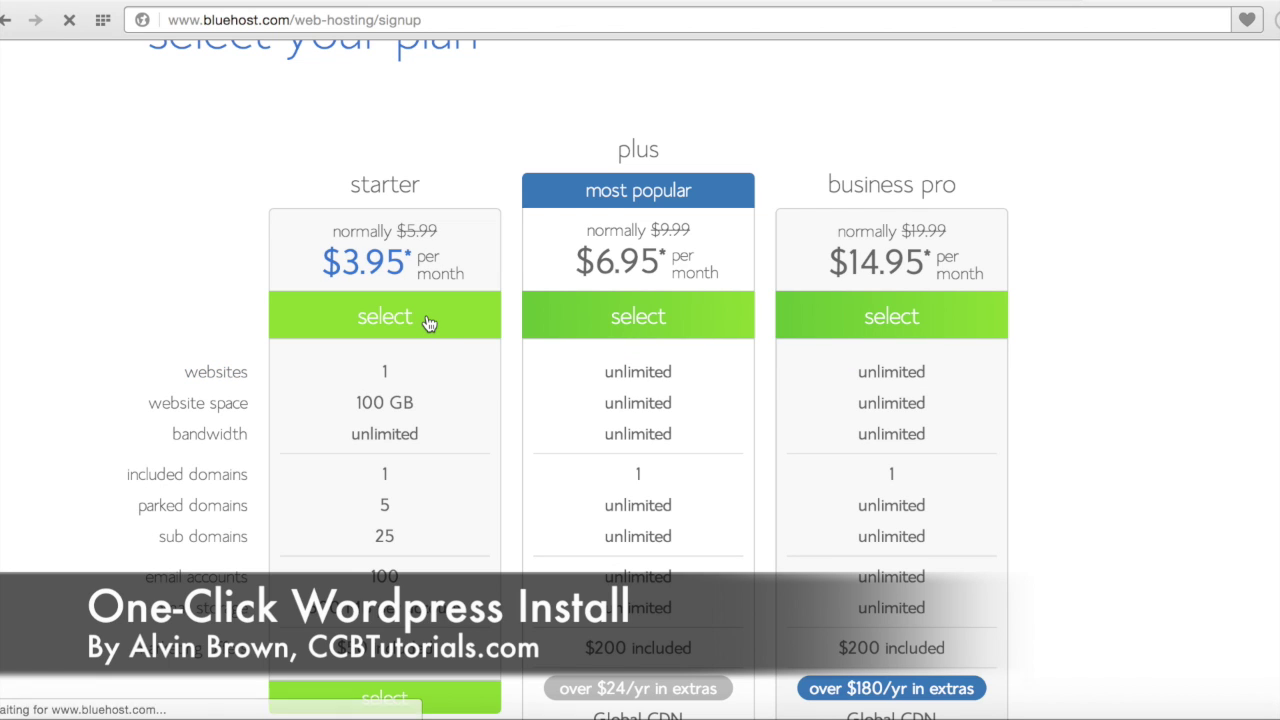
click(422, 502)
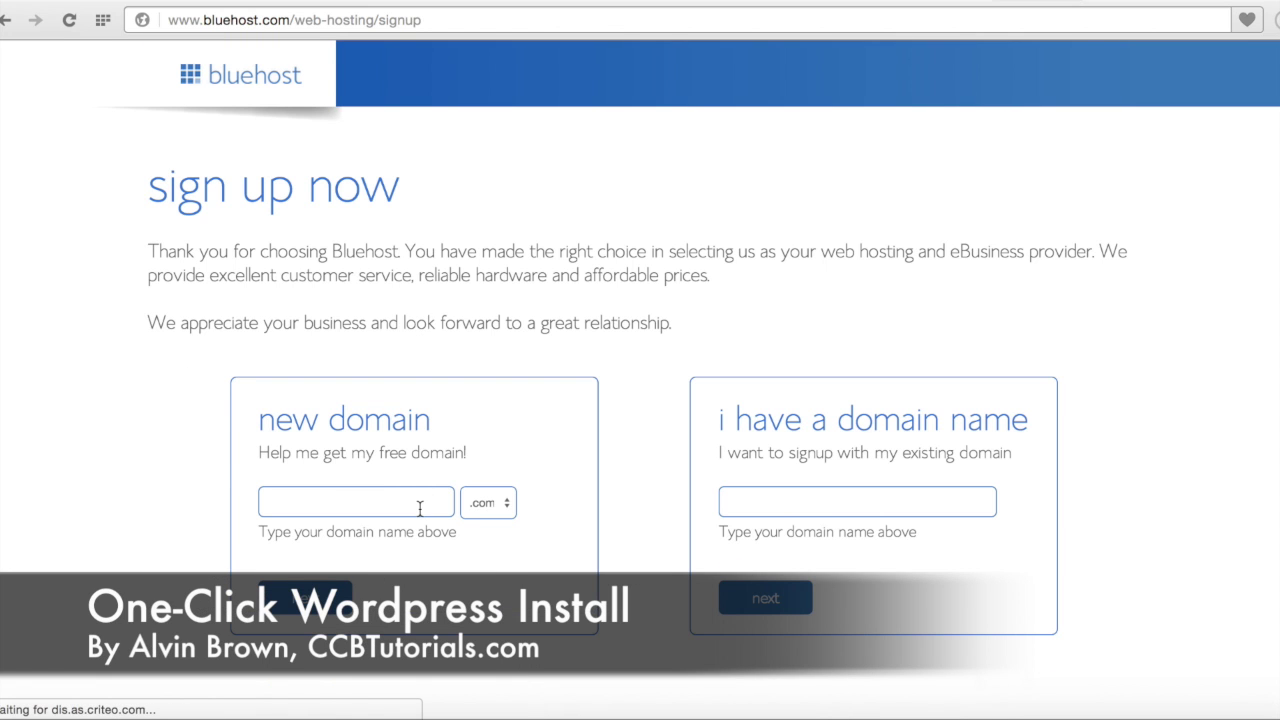
text(cc)
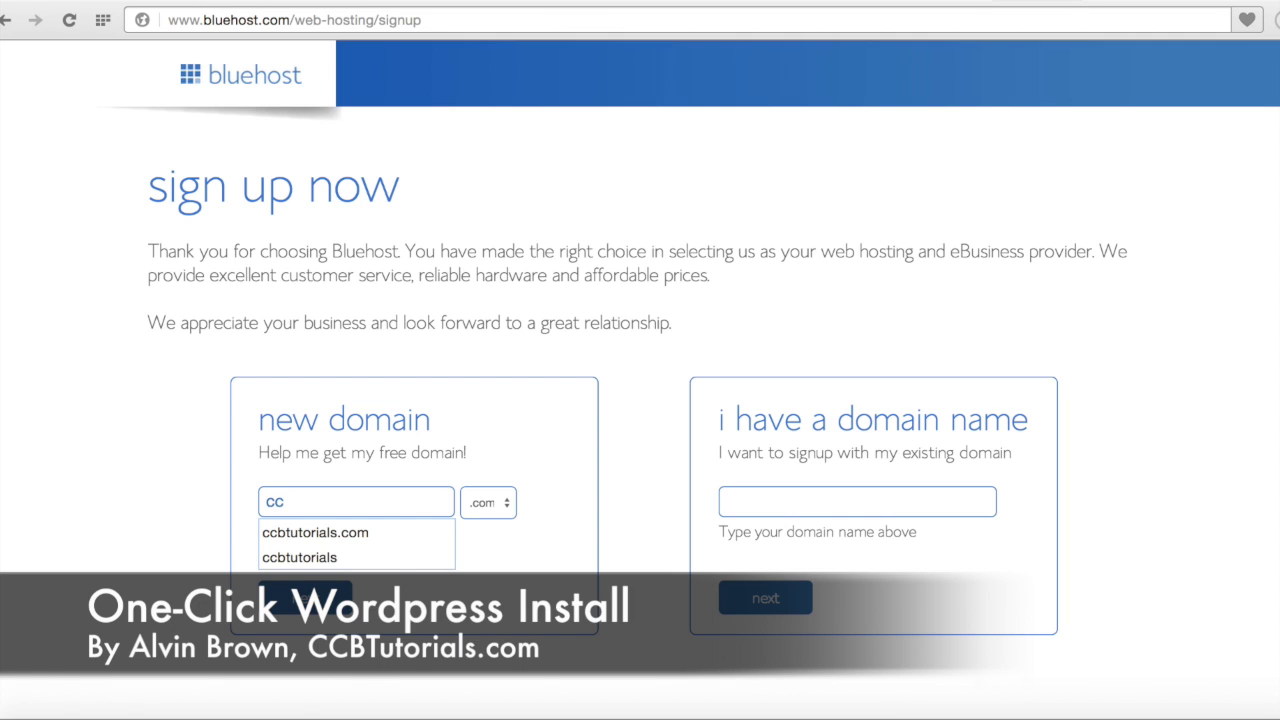
text(btutorials)
Step: Set the domain extension to .org and submit ccbtutorials.org
click(503, 506)
click(498, 549)
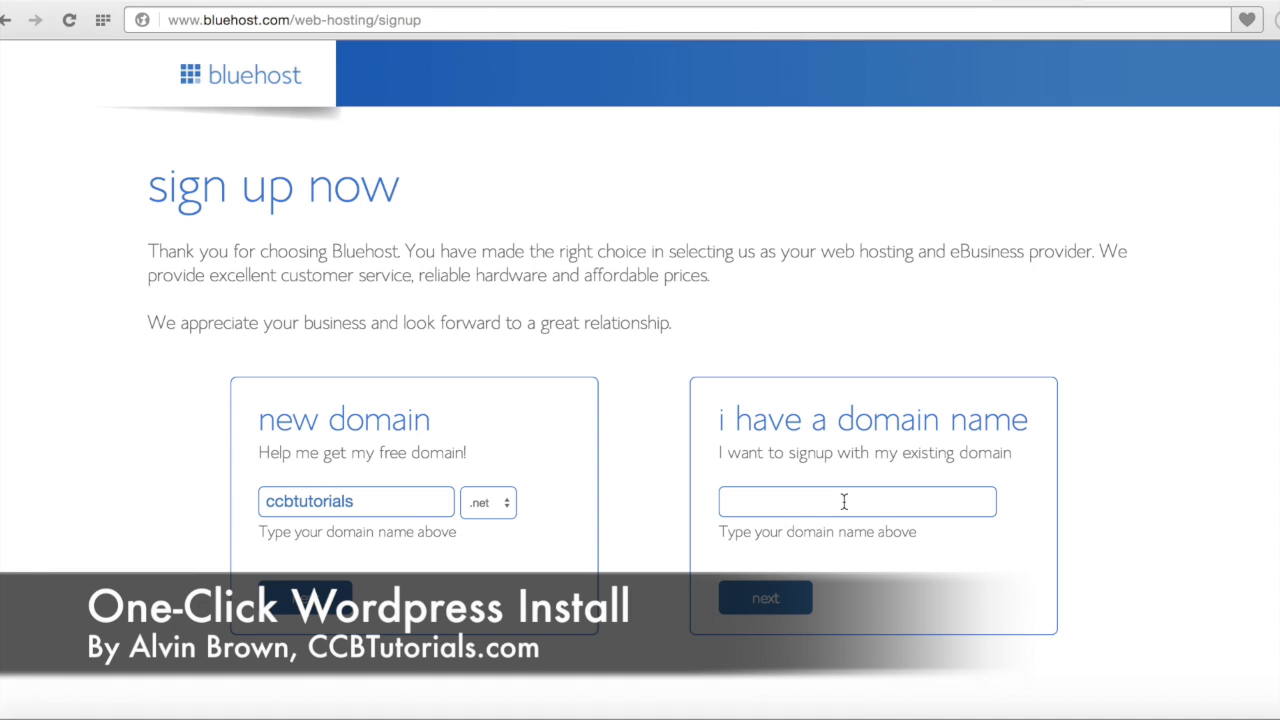
click(506, 507)
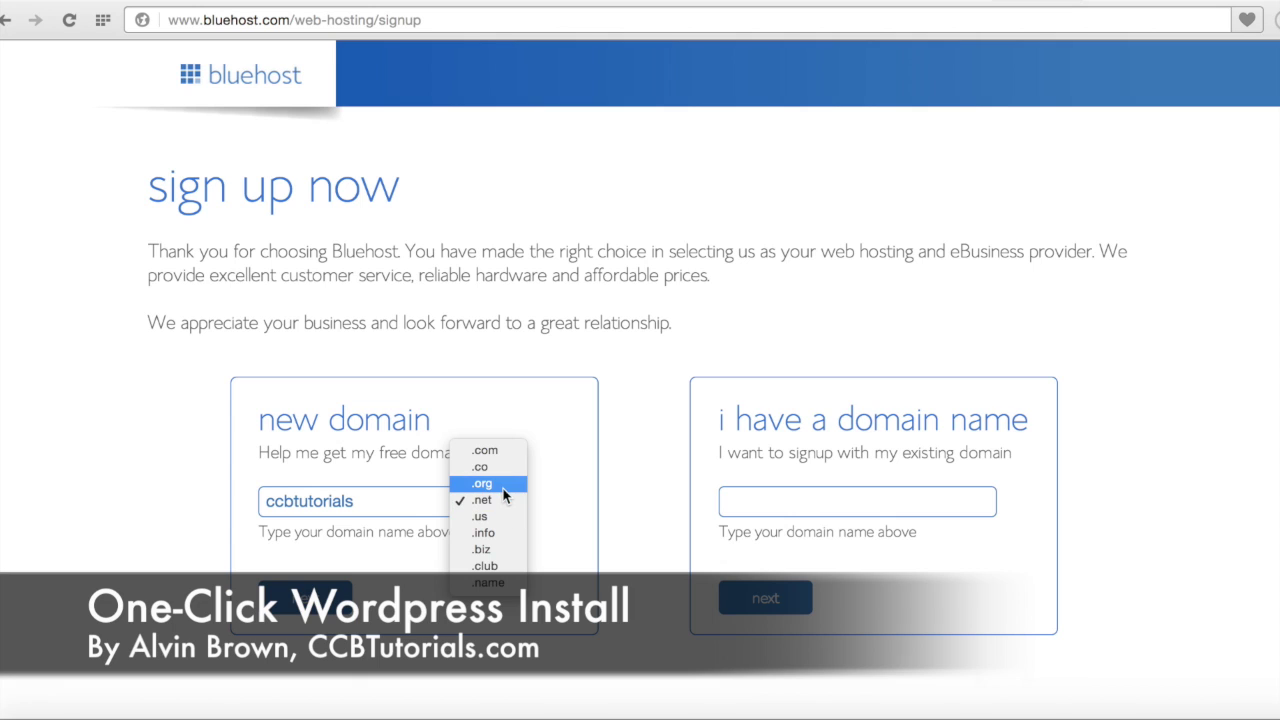
click(503, 484)
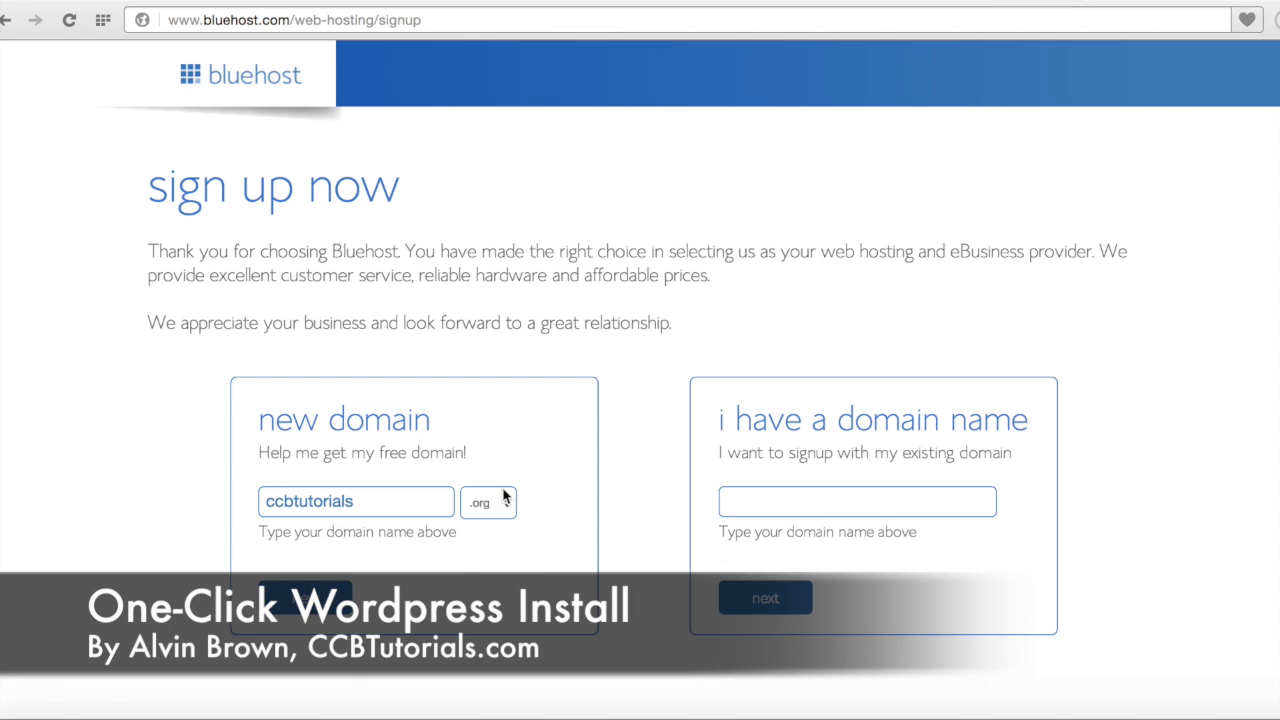
click(322, 593)
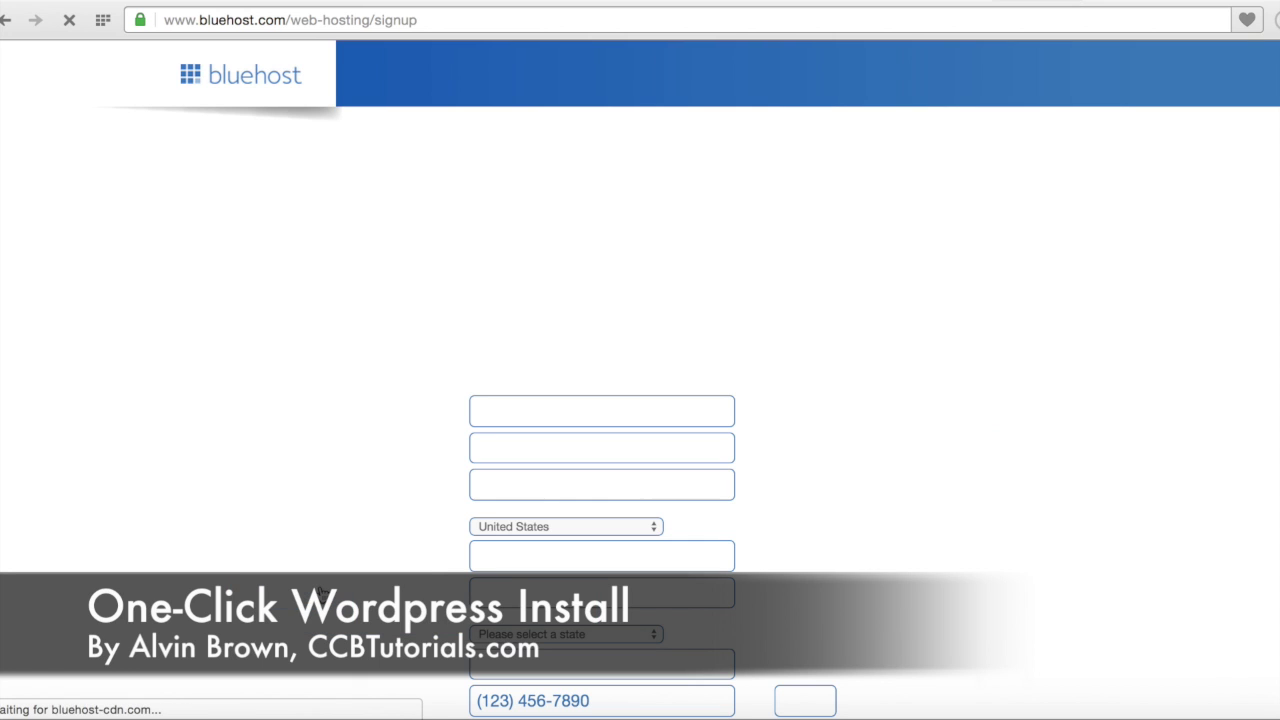
Step: Uncheck Domain Privacy Protection, Site Backup Pro and SiteLock Domain Security add-ons
scroll(322, 593, down, 4)
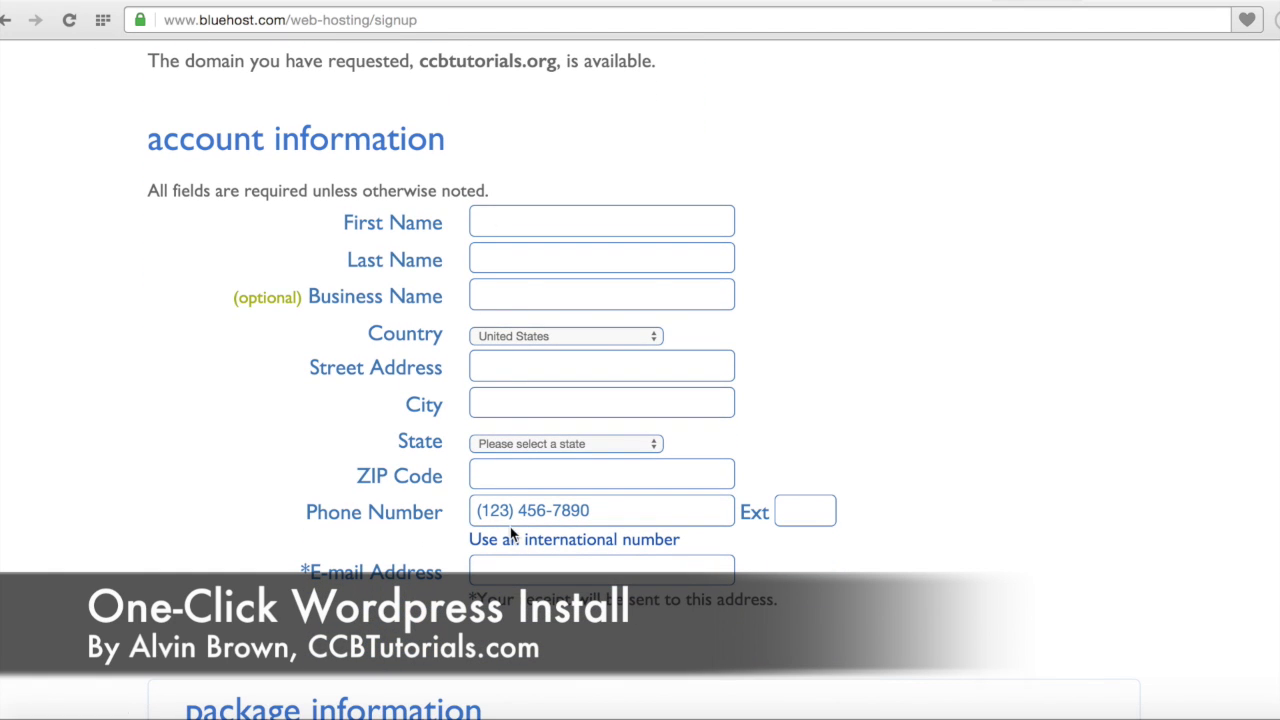
scroll(445, 587, down, 1)
scroll(445, 587, down, 10)
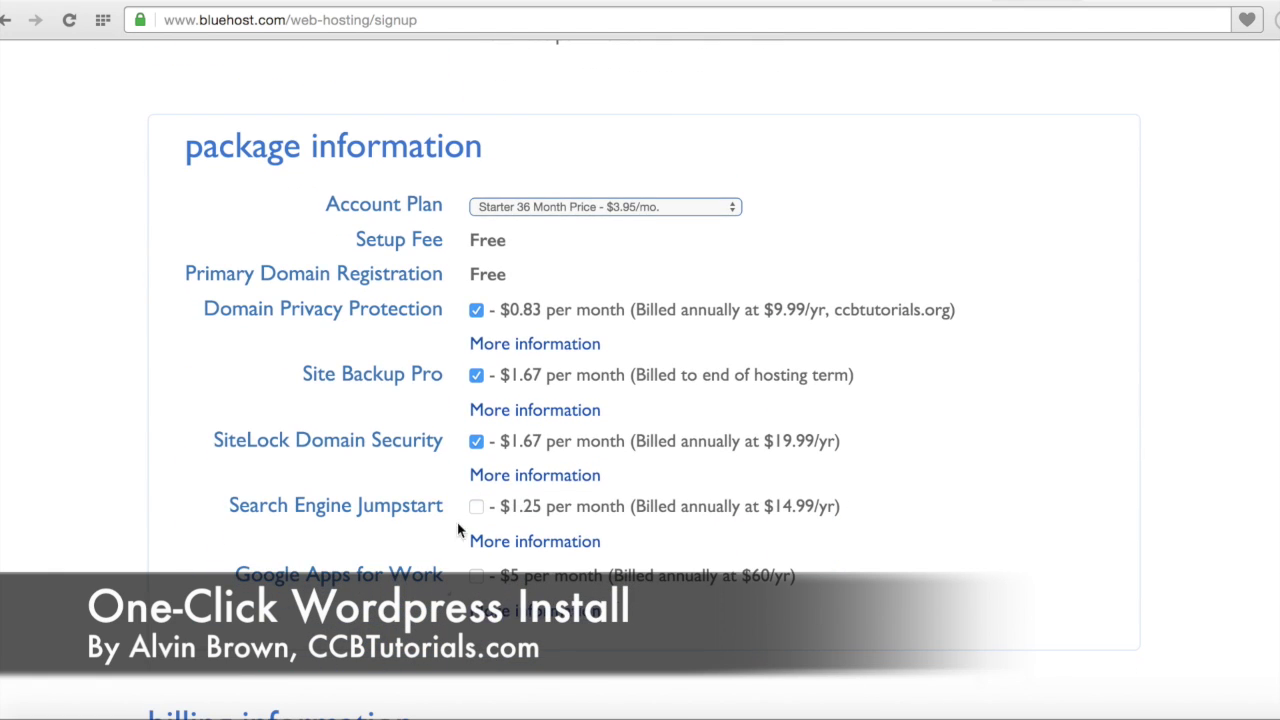
click(477, 311)
click(477, 379)
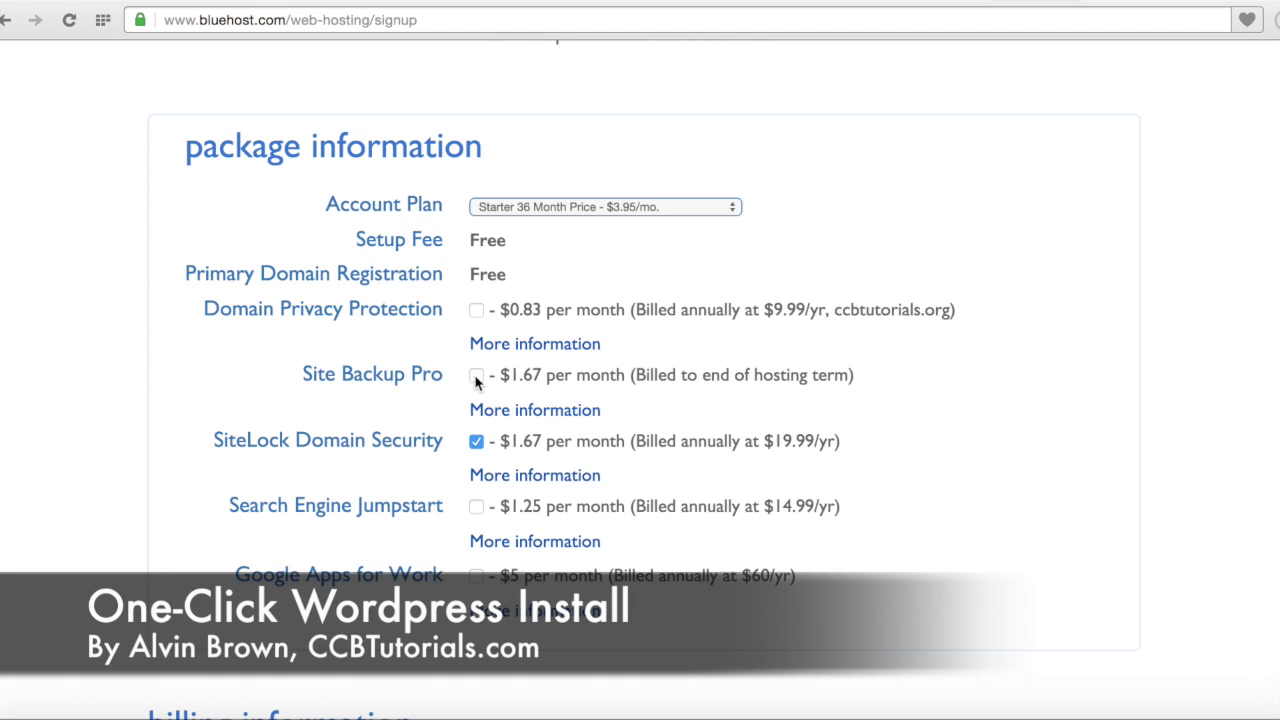
click(477, 444)
Step: Change the account plan to Starter 12 Month at $5.95/mo
scroll(423, 508, down, 3)
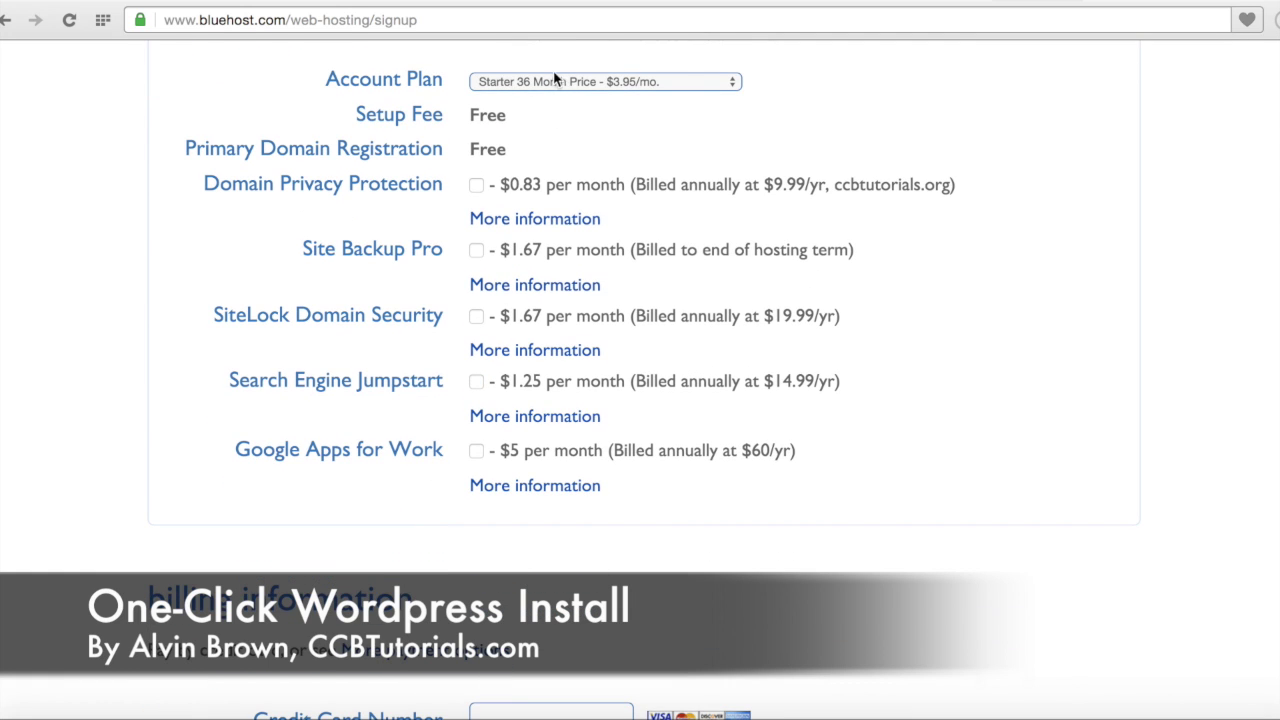
click(562, 83)
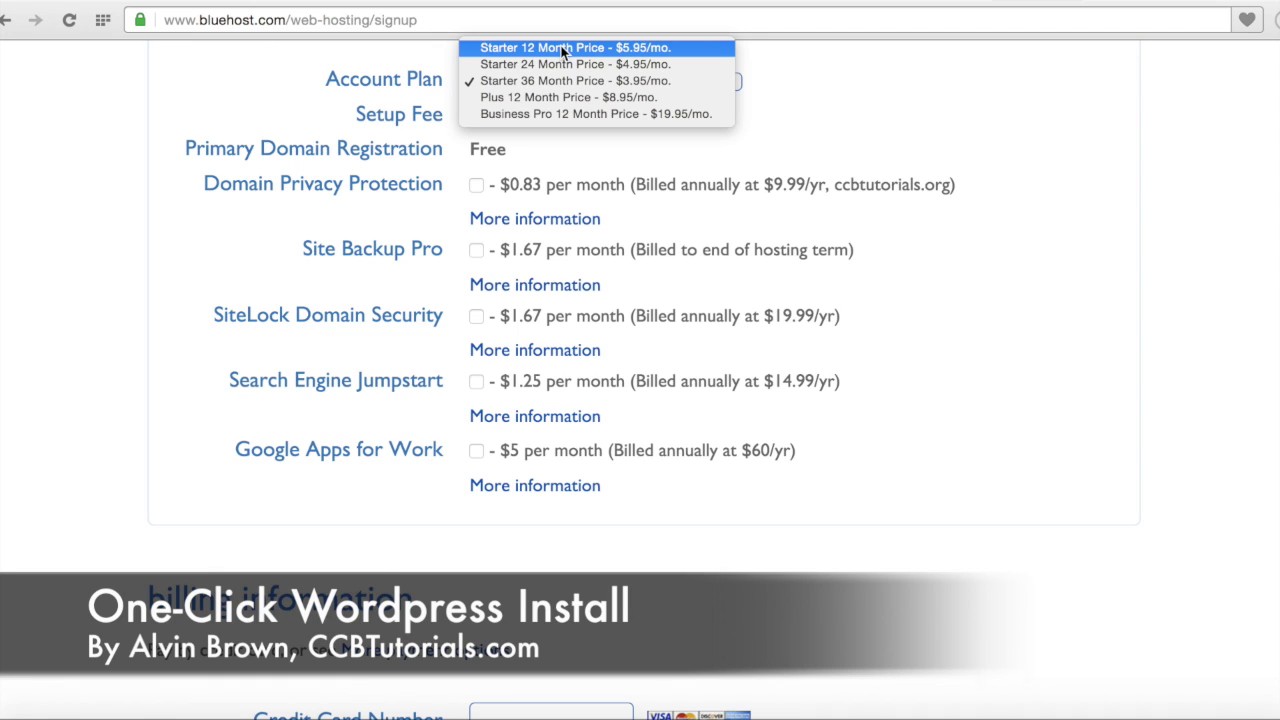
click(562, 48)
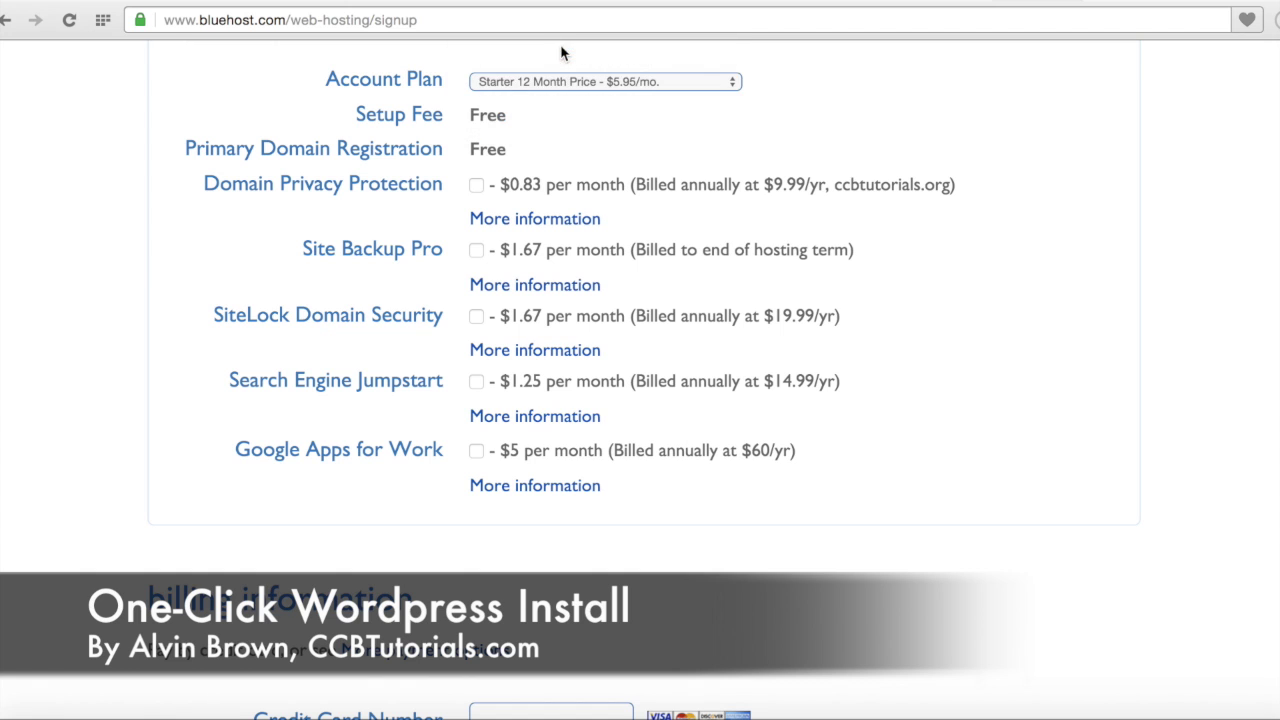
scroll(345, 330, down, 5)
scroll(348, 341, down, 1)
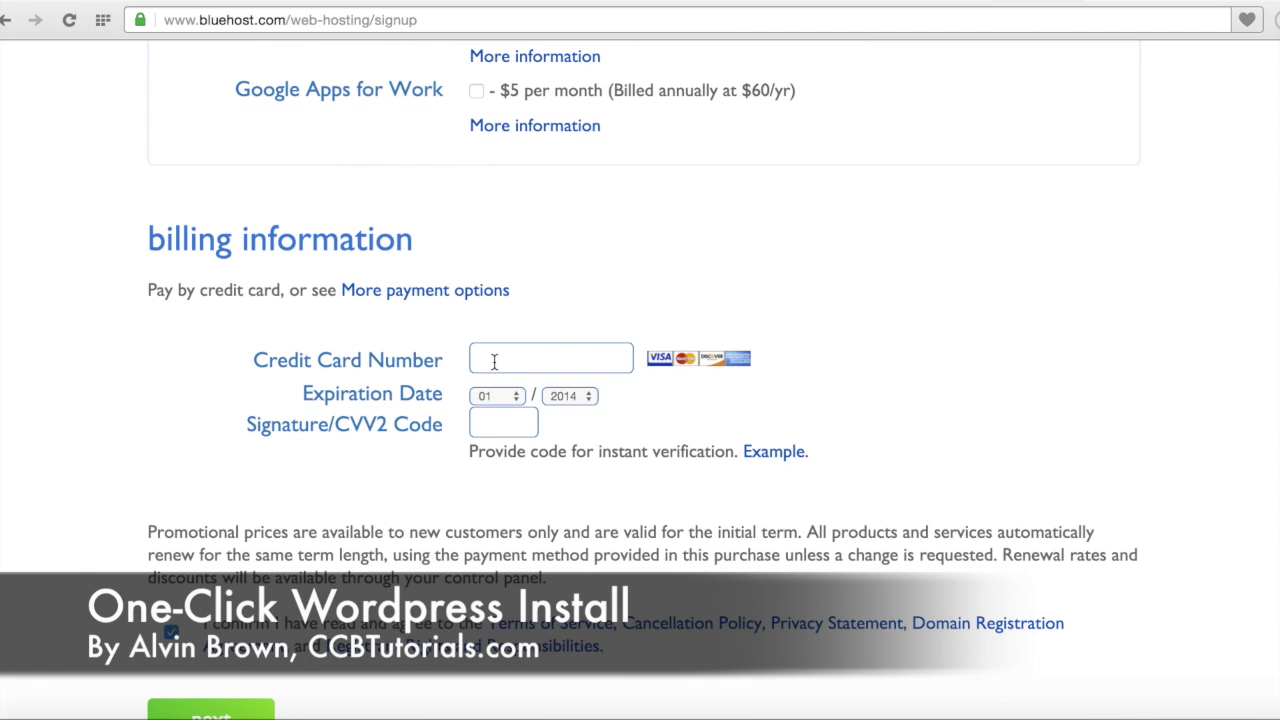
Step: Scroll down through the billing details and terms section of the signup form
scroll(250, 570, down, 4)
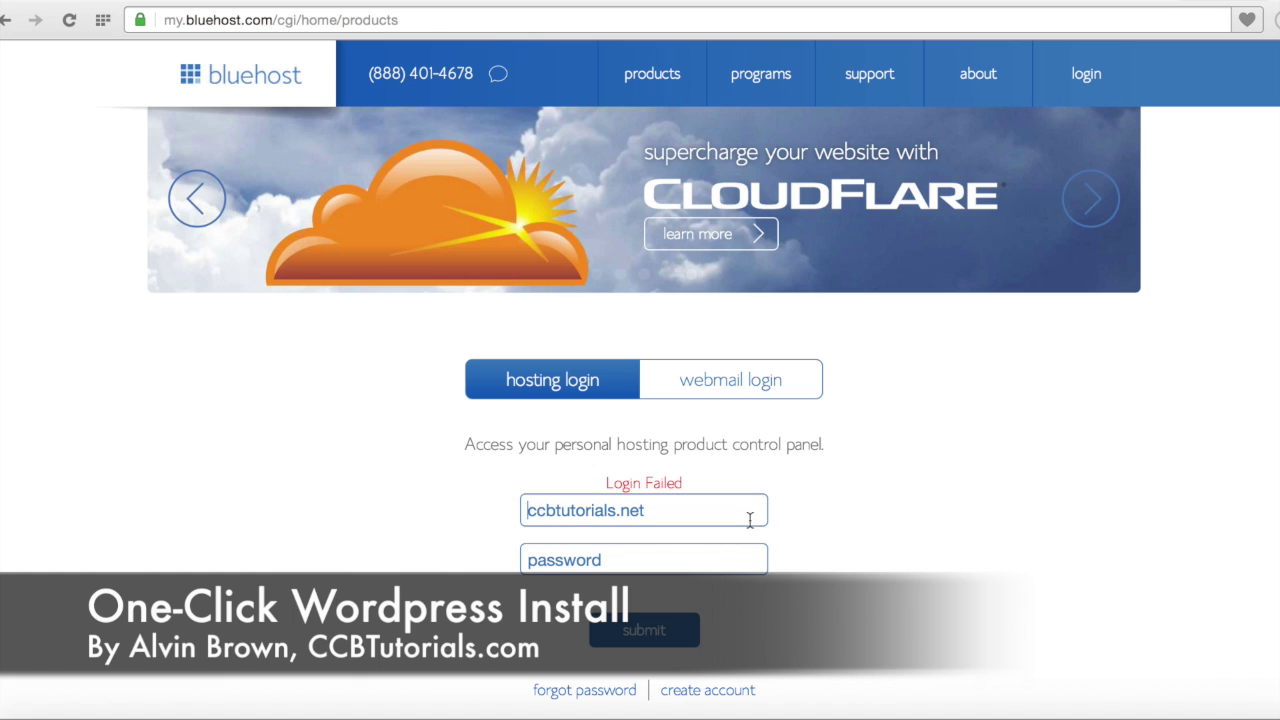
Step: Log in with the account password and review the Starter Web Hosting and domain registration products
click(710, 565)
text(p•••••••••)
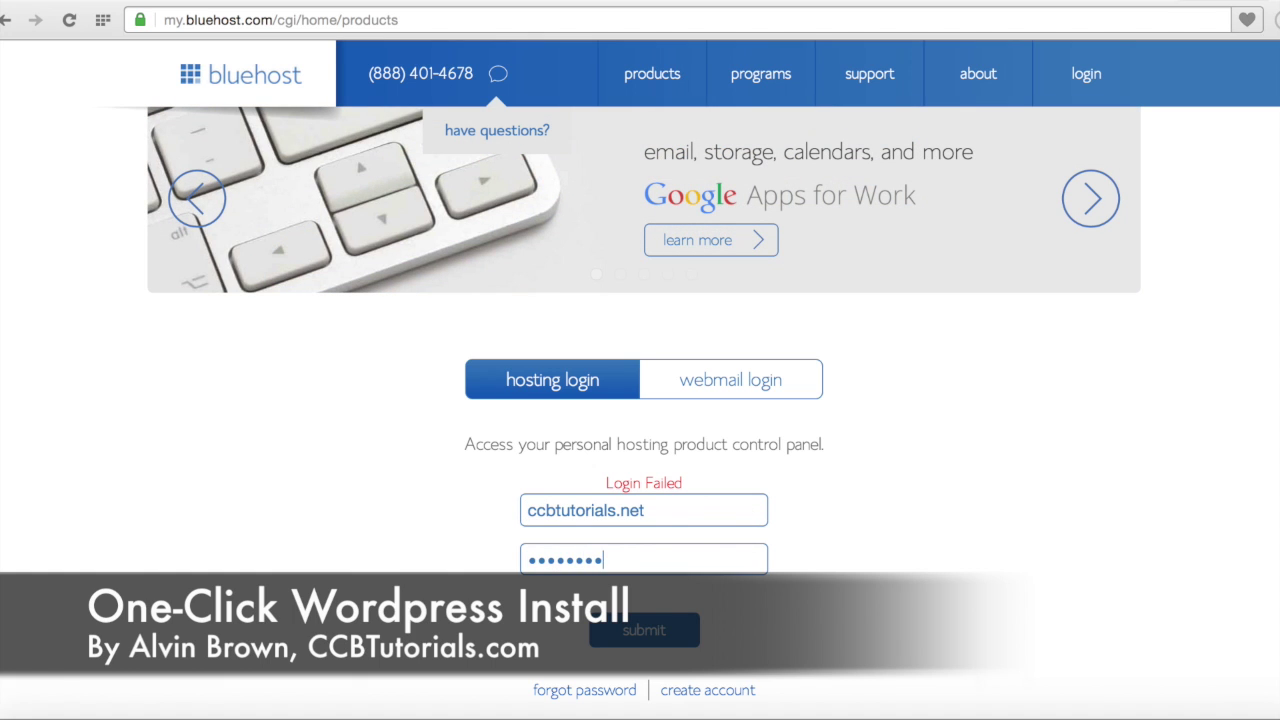
text(•)
click(646, 640)
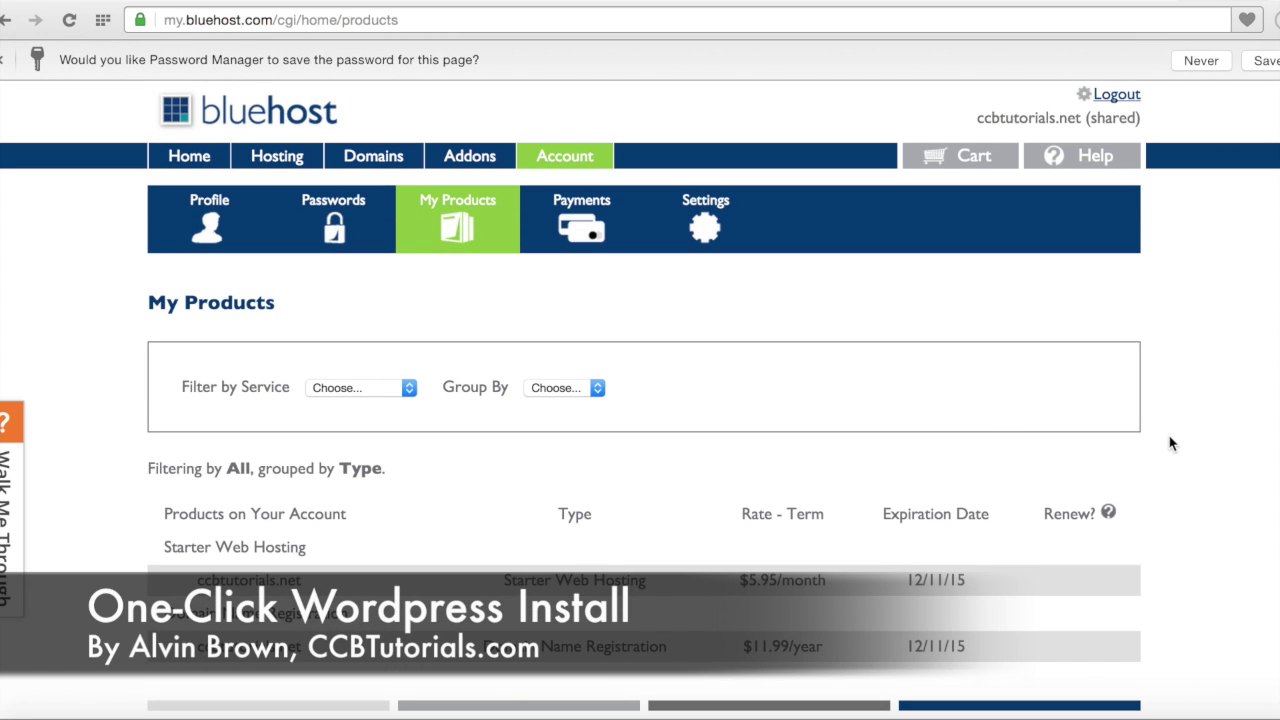
scroll(1172, 444, down, 3)
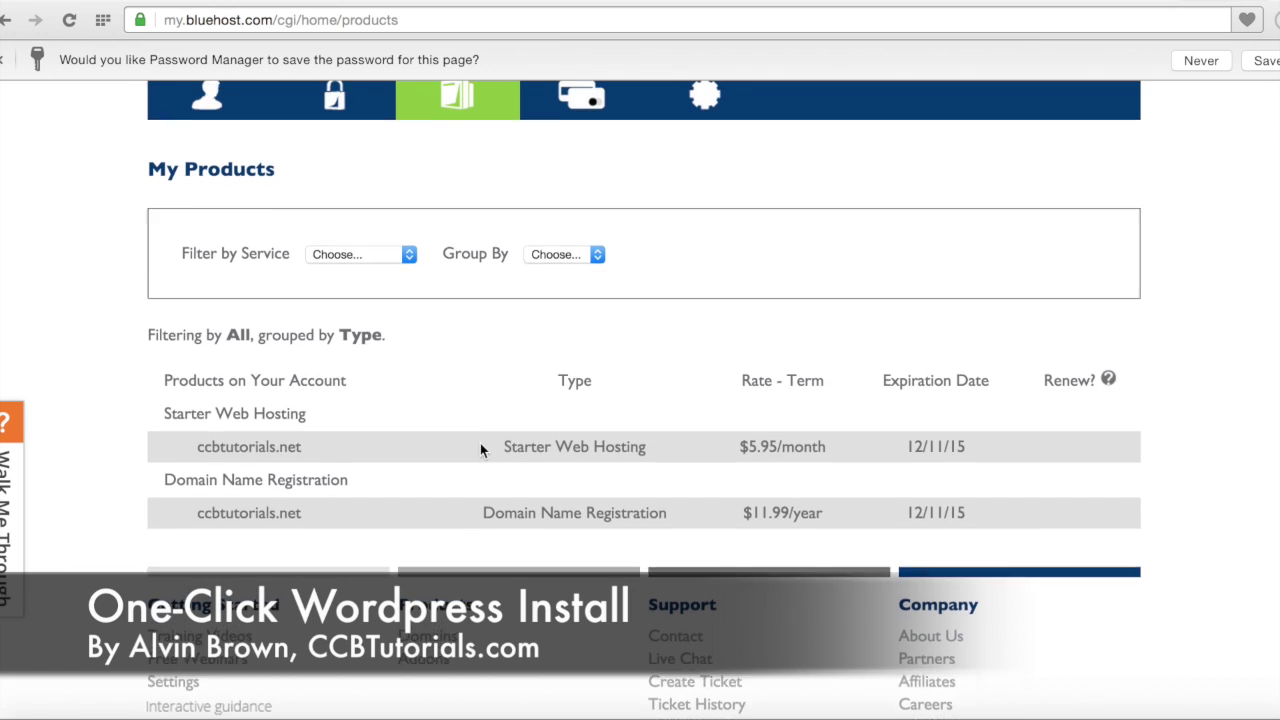
scroll(480, 450, up, 2)
scroll(480, 450, down, 3)
scroll(480, 450, down, 1)
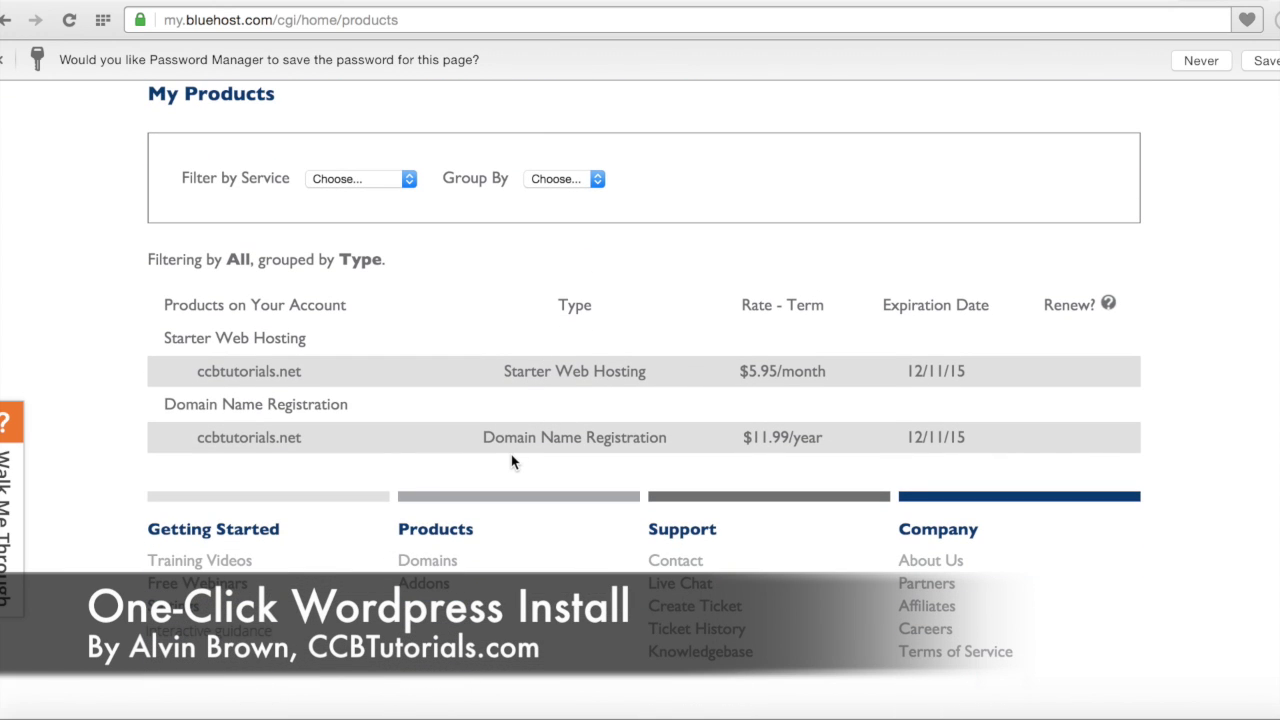
scroll(511, 461, up, 2)
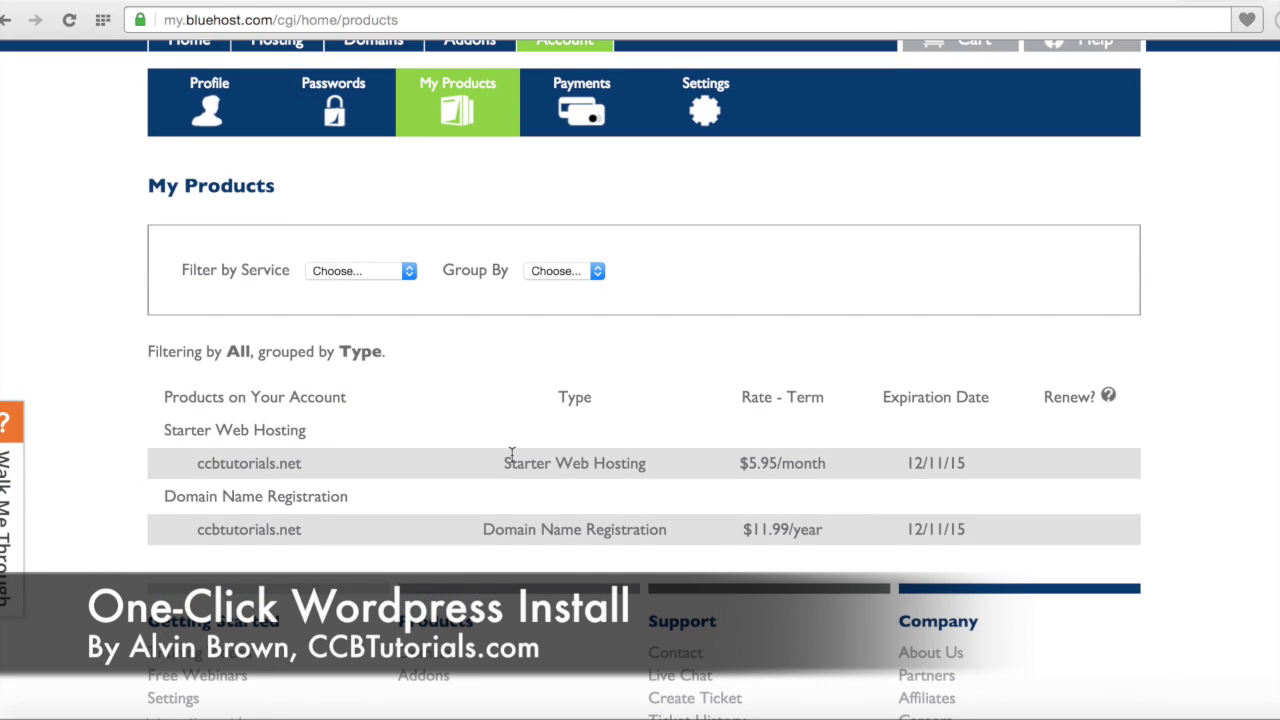
scroll(511, 454, up, 2)
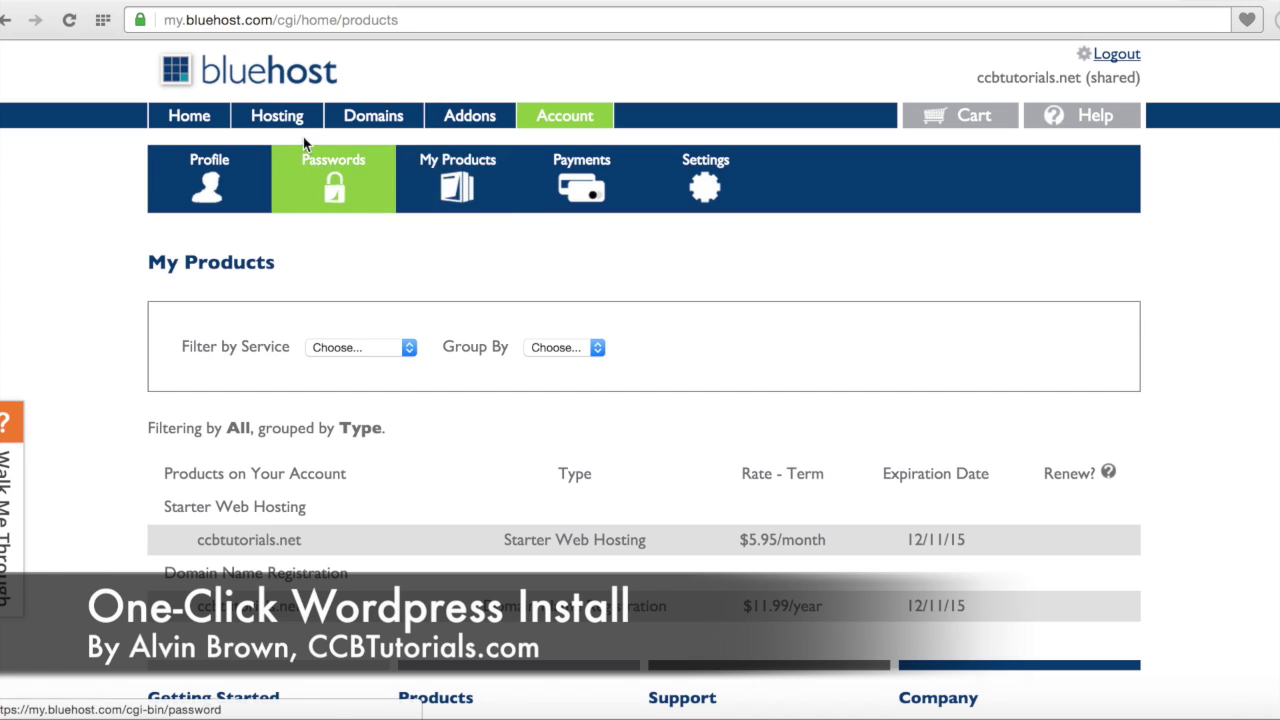
click(279, 121)
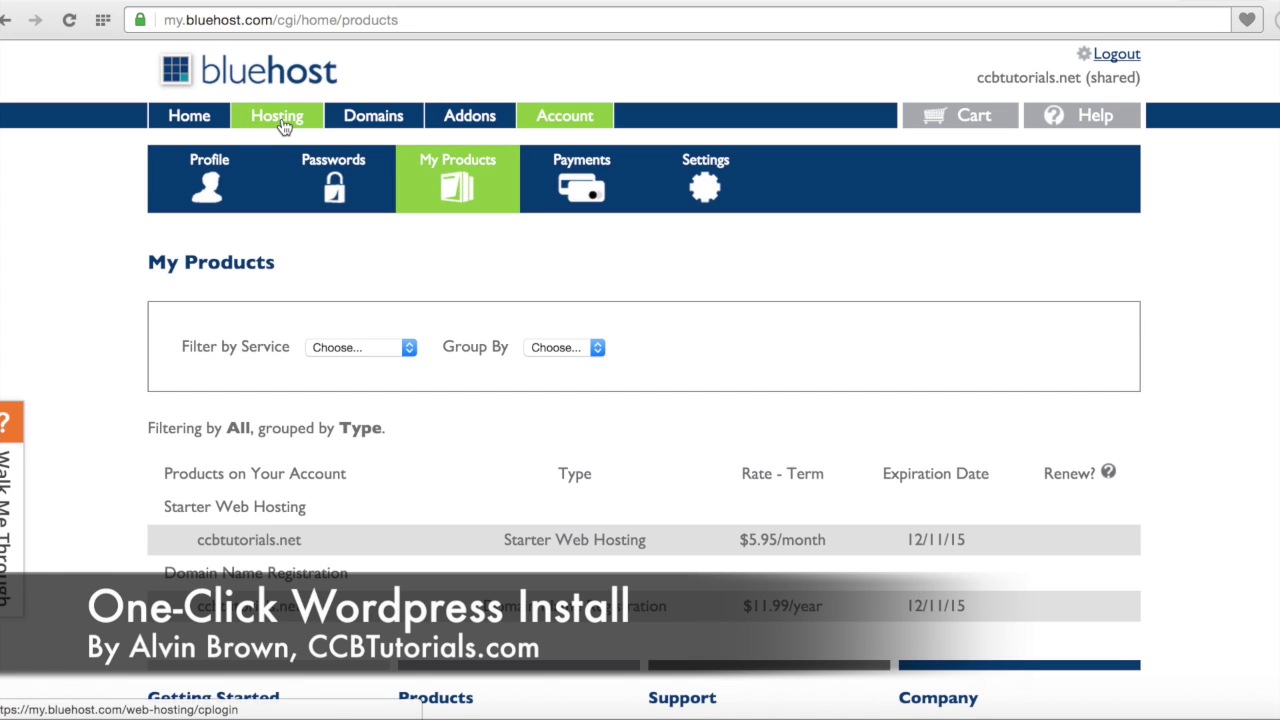
click(284, 125)
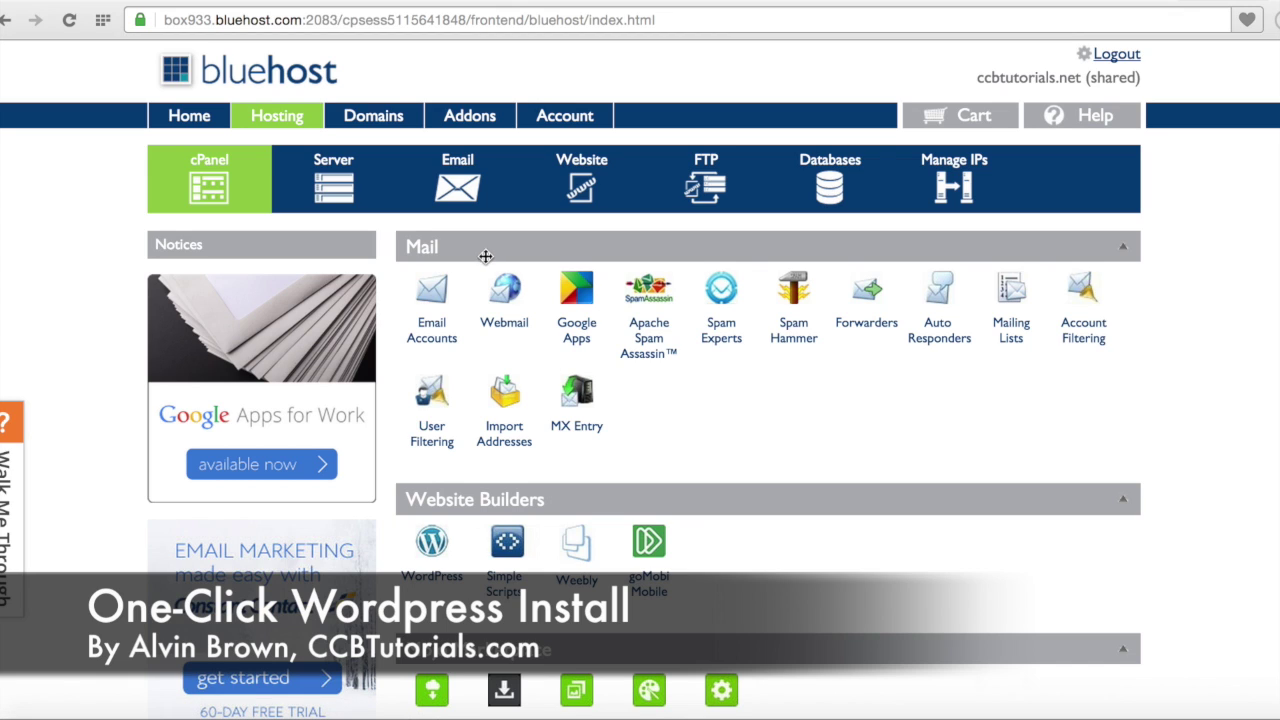
scroll(543, 489, down, 3)
scroll(541, 487, down, 3)
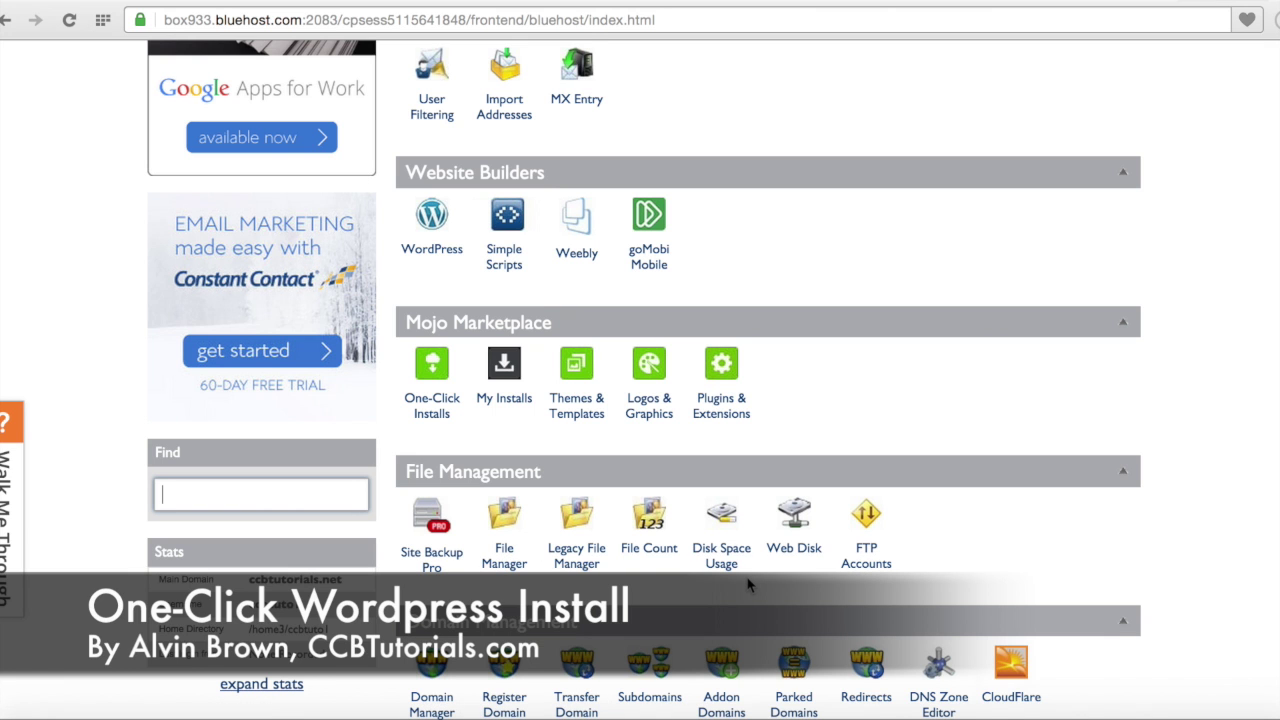
scroll(747, 582, down, 4)
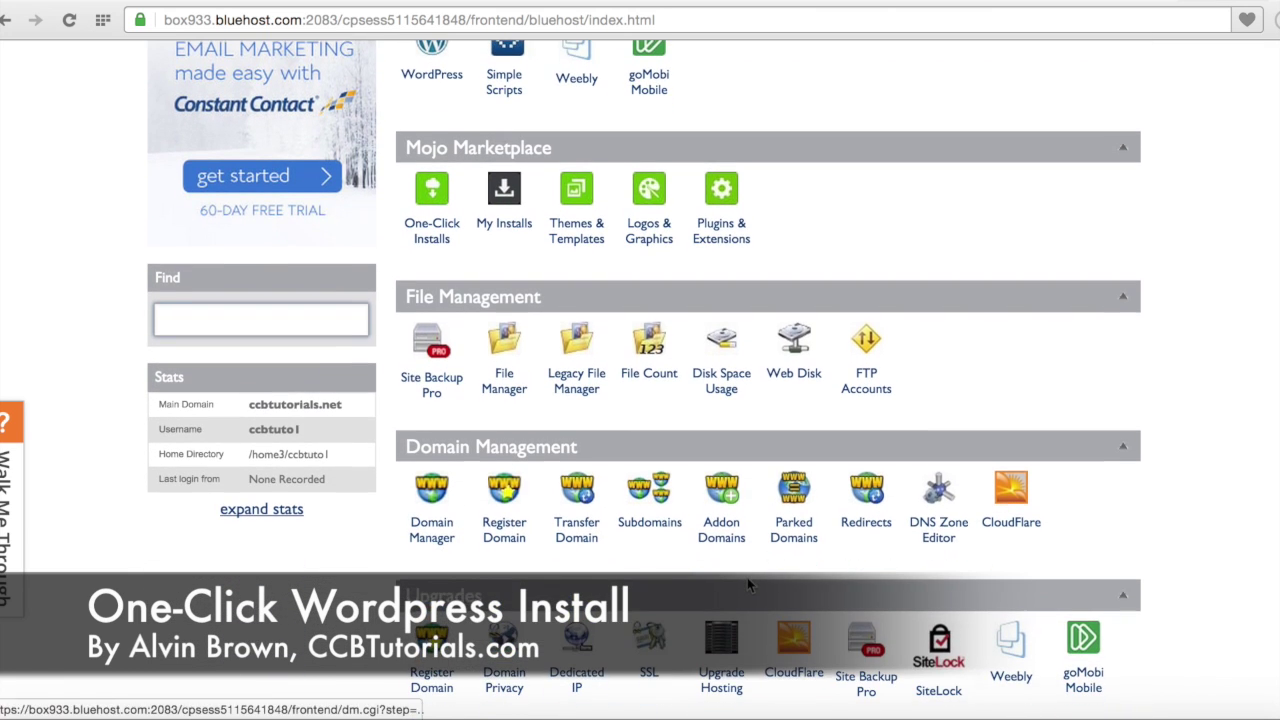
scroll(747, 577, down, 7)
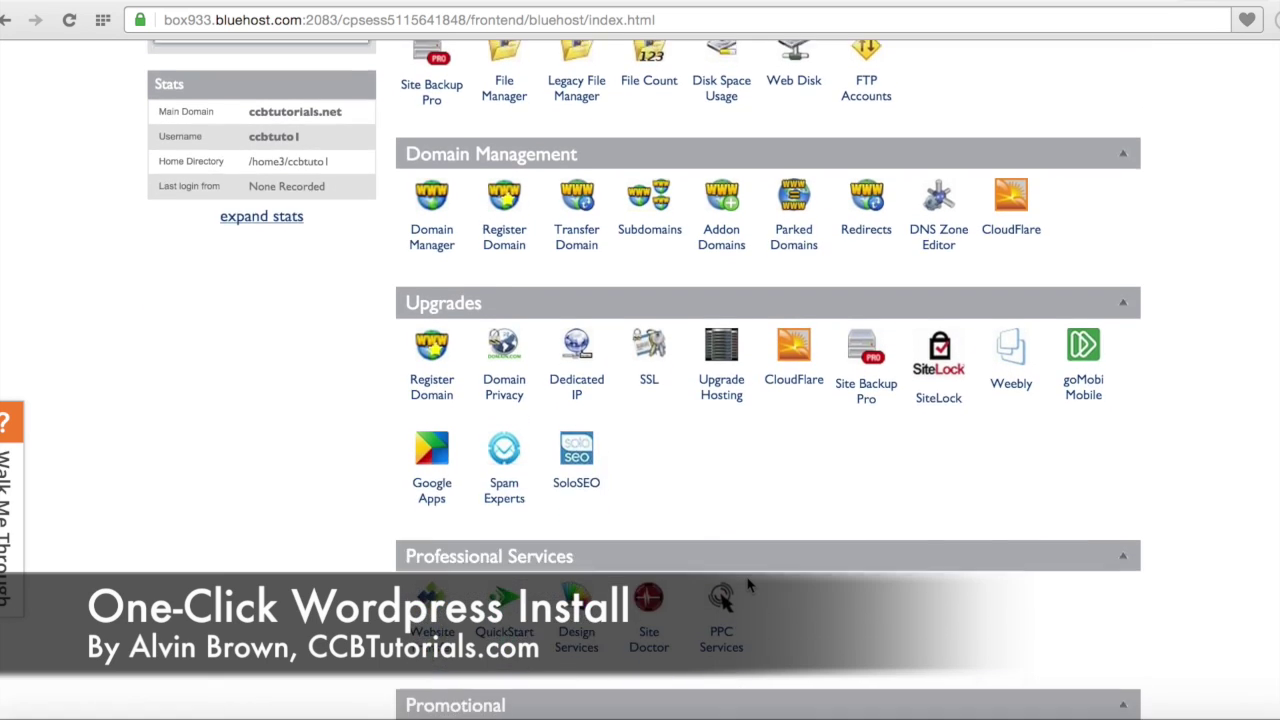
scroll(748, 585, up, 13)
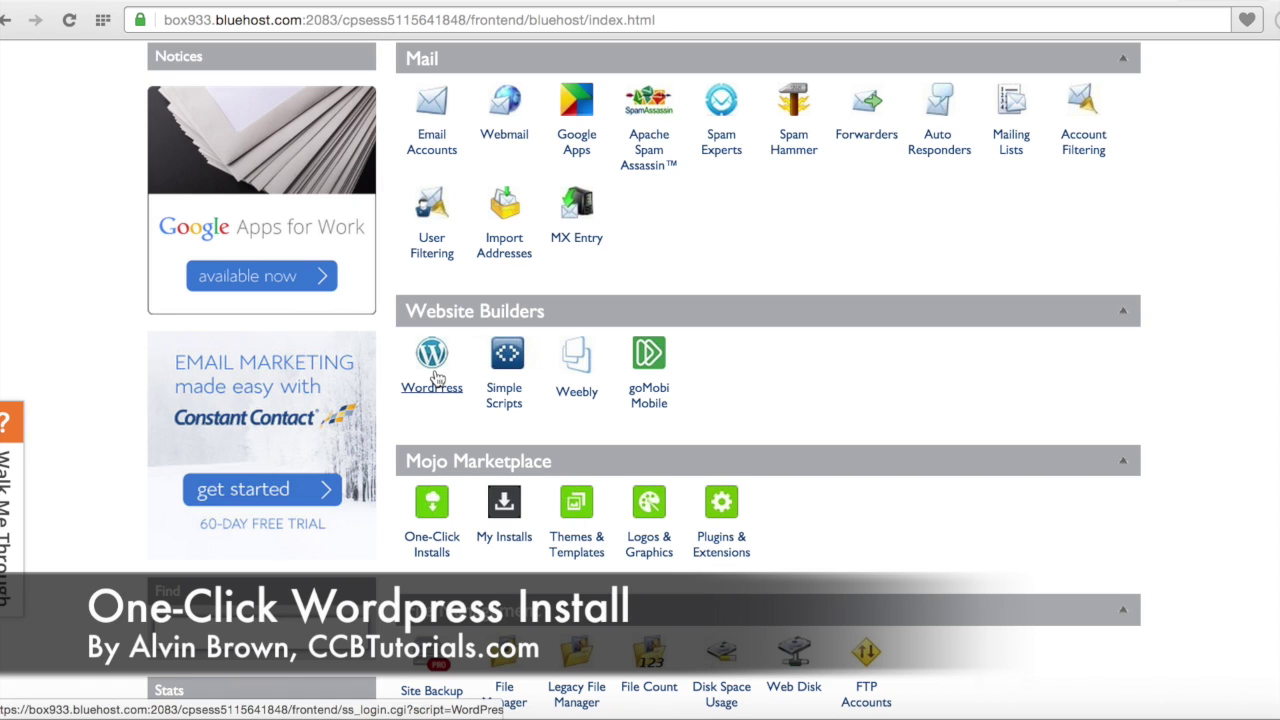
Step: Open the WordPress installer and browse the free 4.0.1 install and $99–$399 packages
click(437, 373)
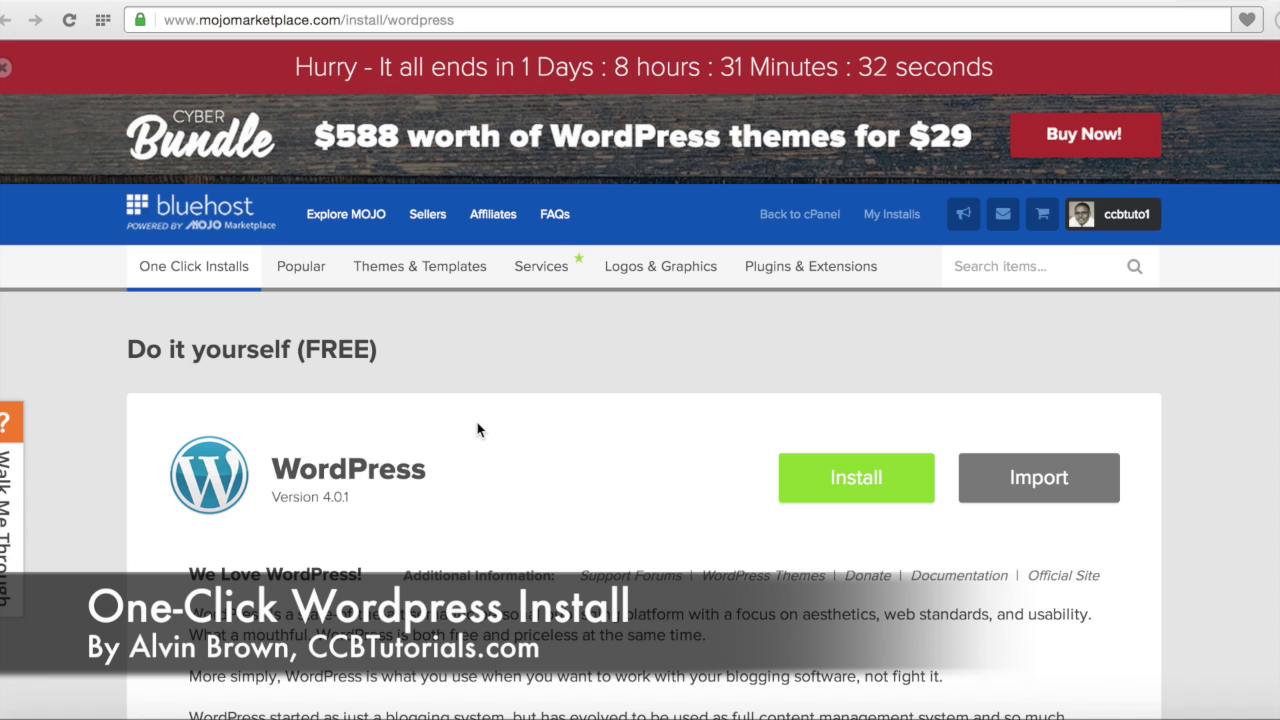
scroll(477, 430, down, 3)
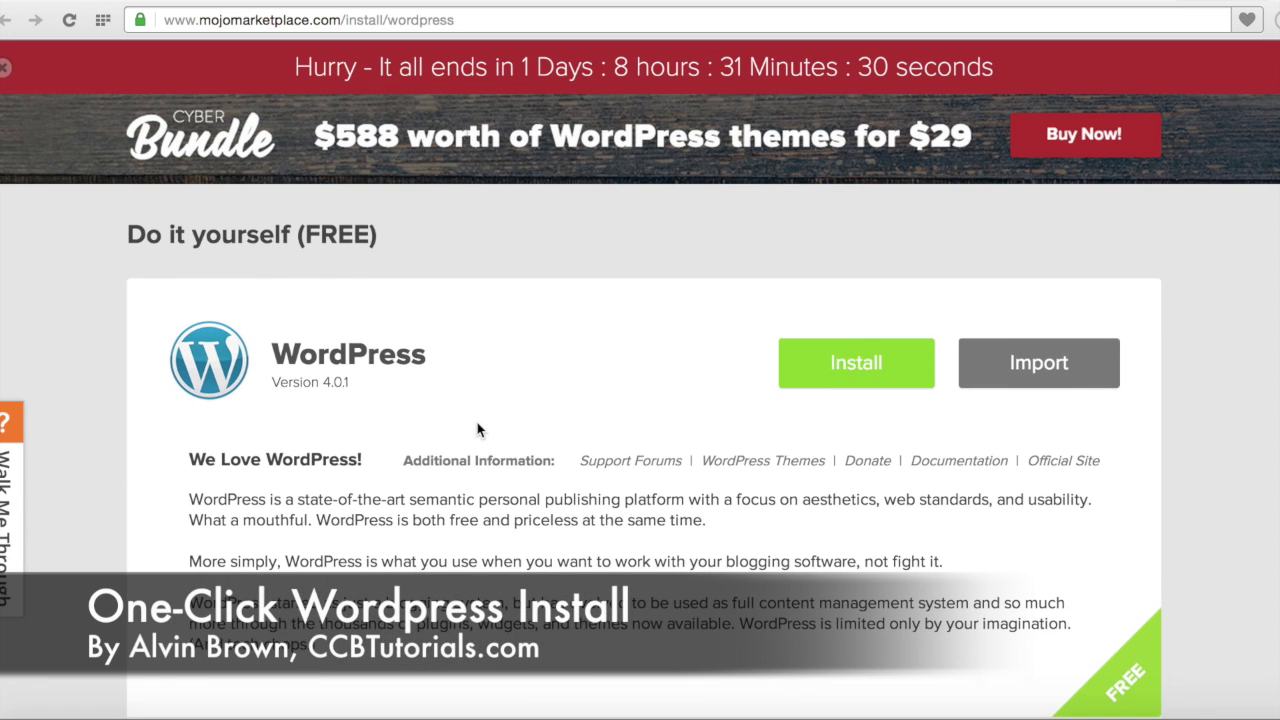
scroll(477, 430, down, 1)
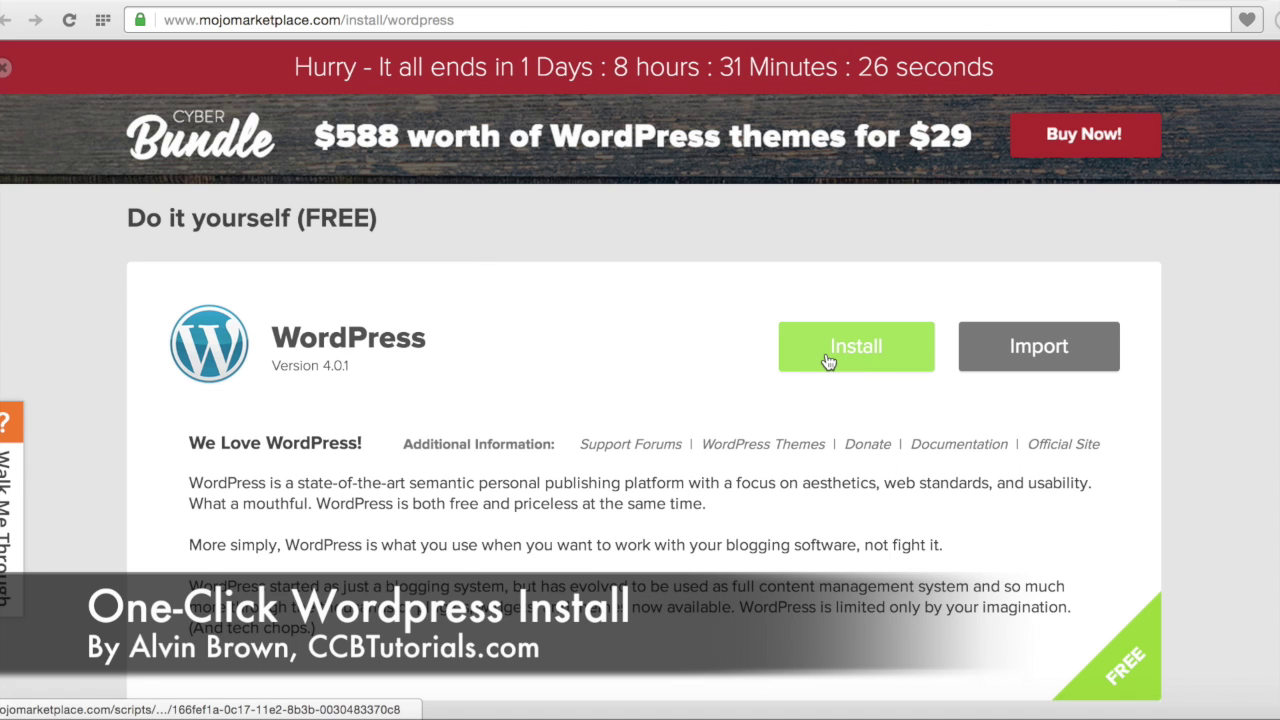
scroll(652, 446, down, 1)
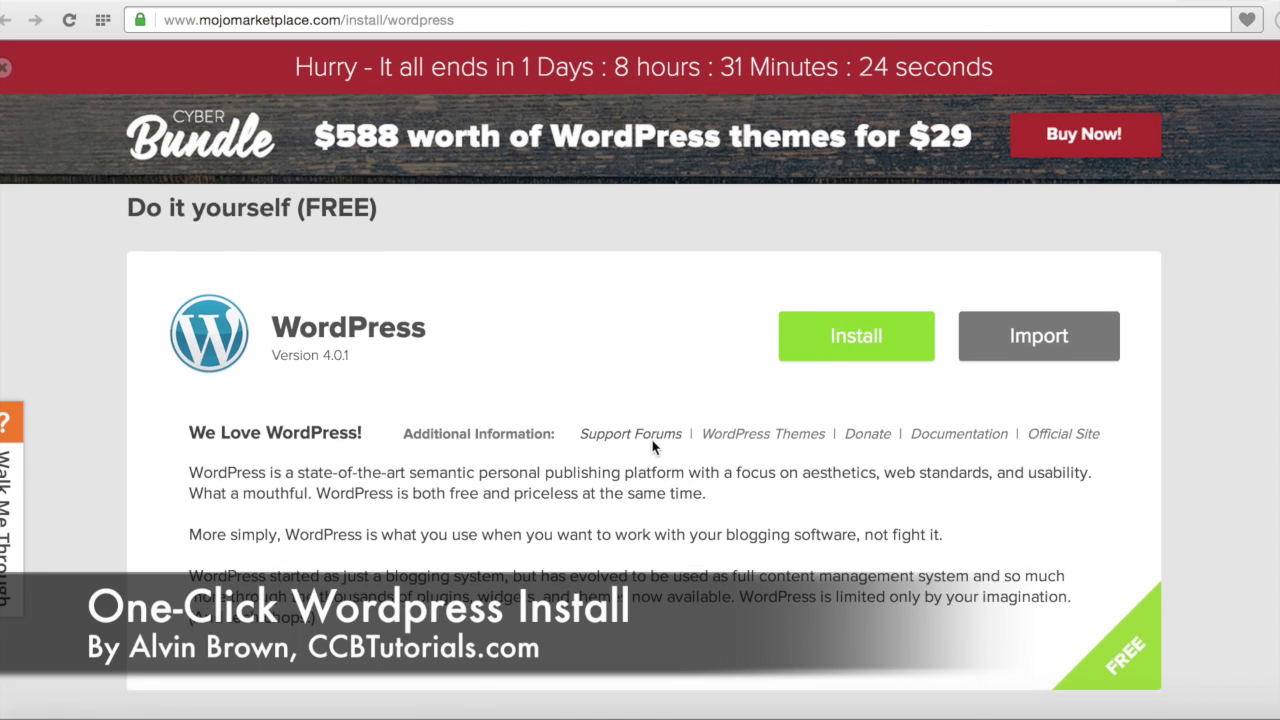
scroll(652, 446, down, 10)
scroll(652, 440, down, 3)
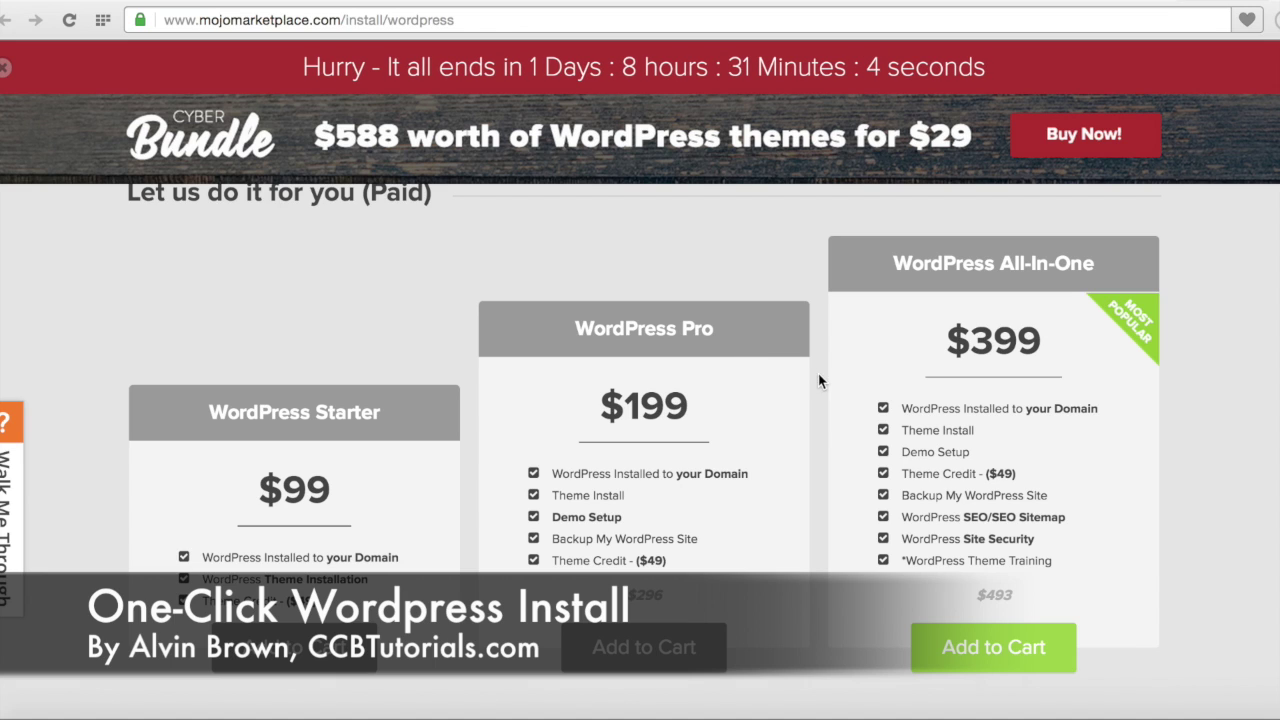
scroll(1008, 336, up, 5)
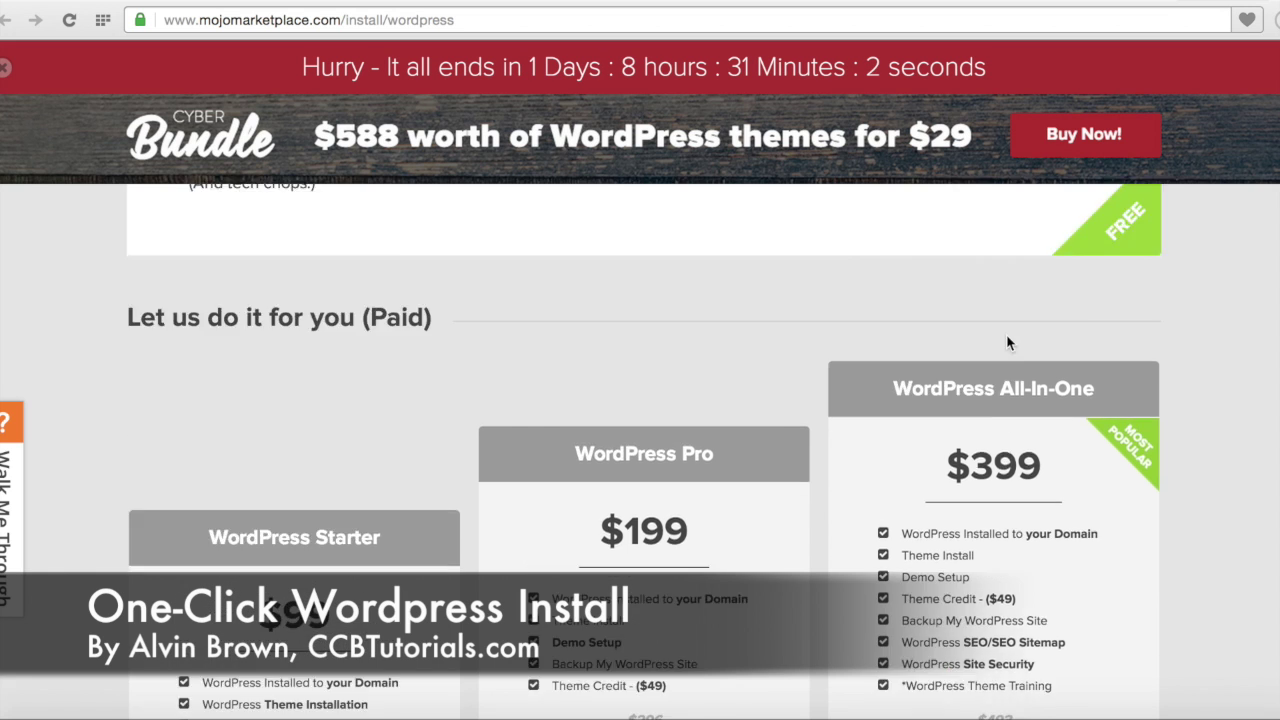
scroll(1006, 334, up, 3)
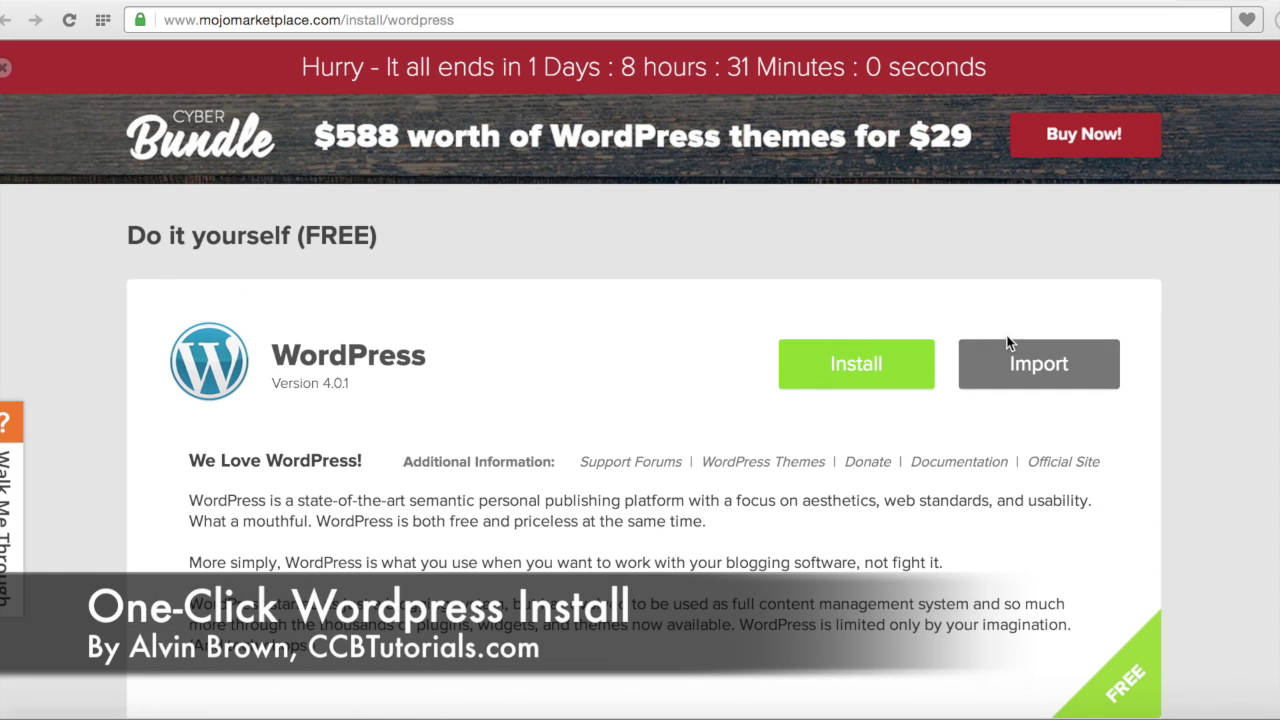
click(855, 368)
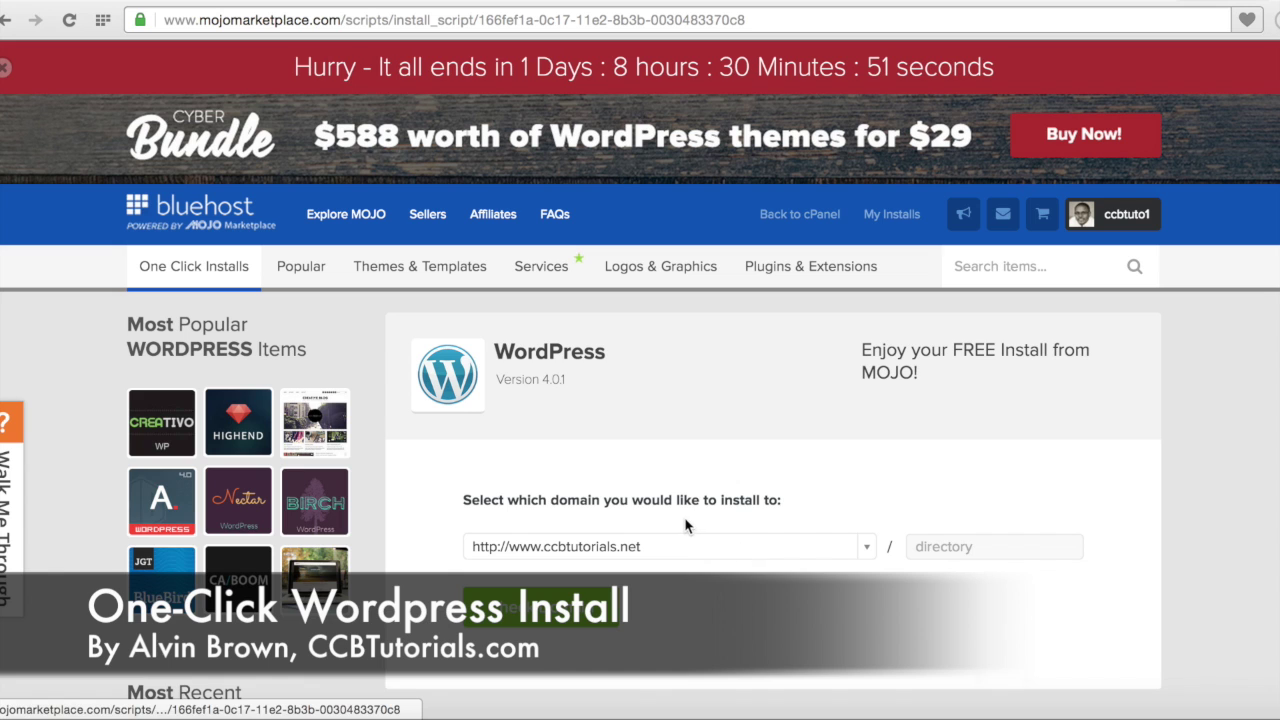
scroll(686, 524, down, 2)
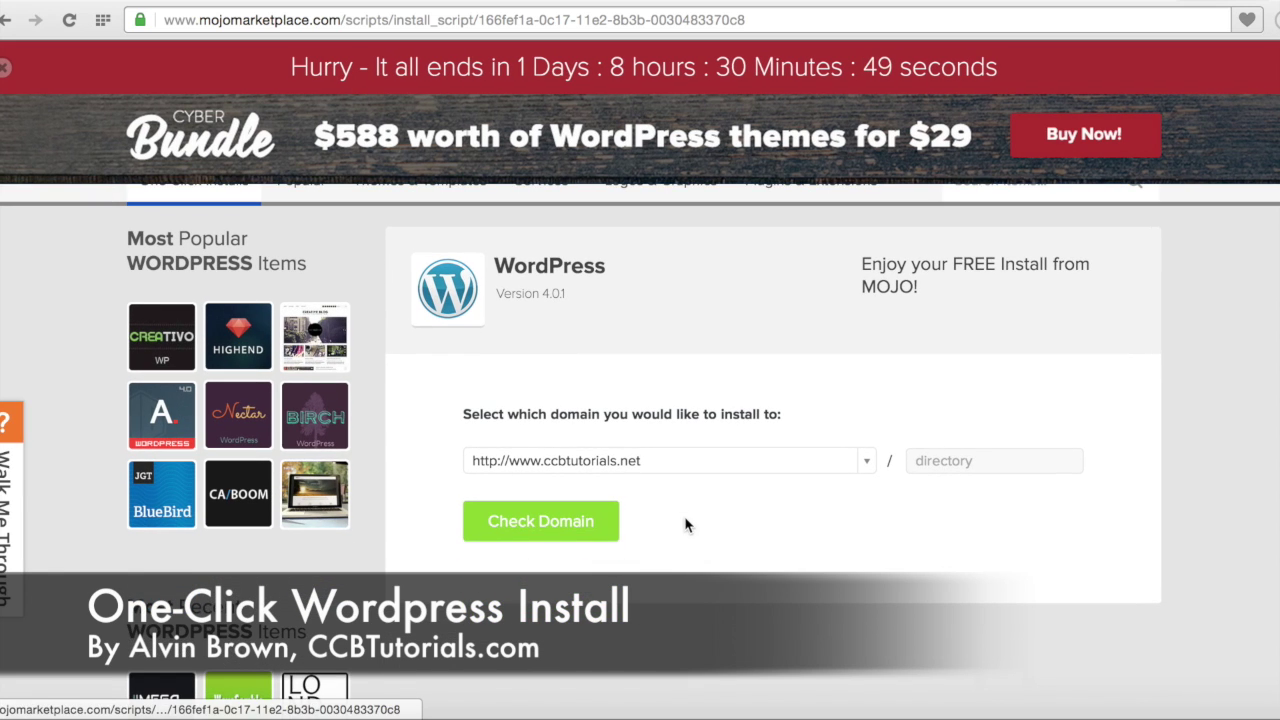
click(866, 461)
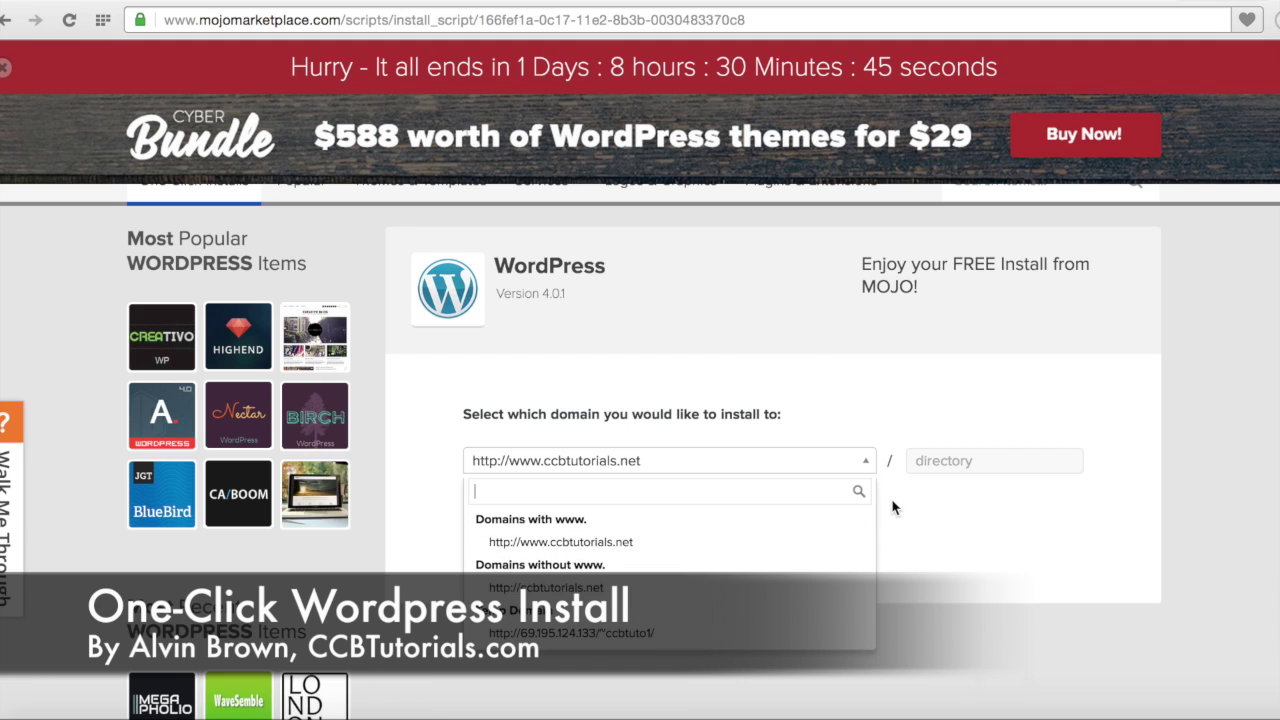
click(897, 512)
click(864, 460)
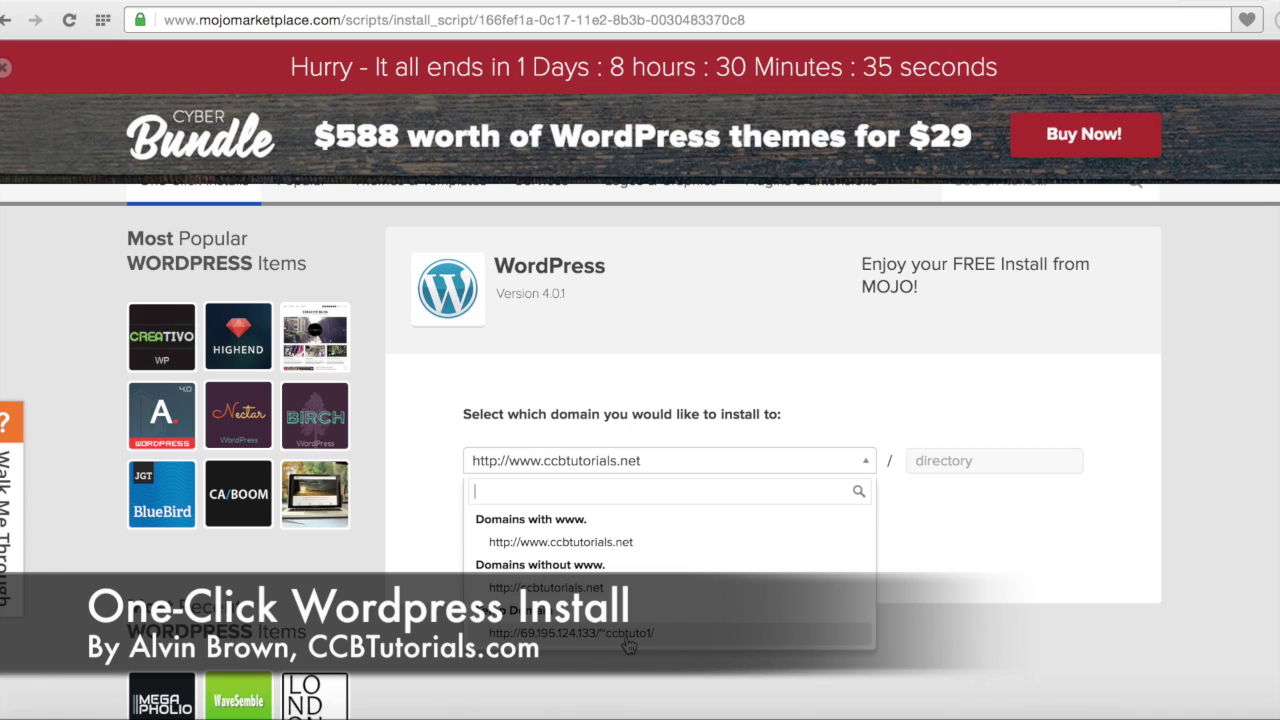
click(634, 545)
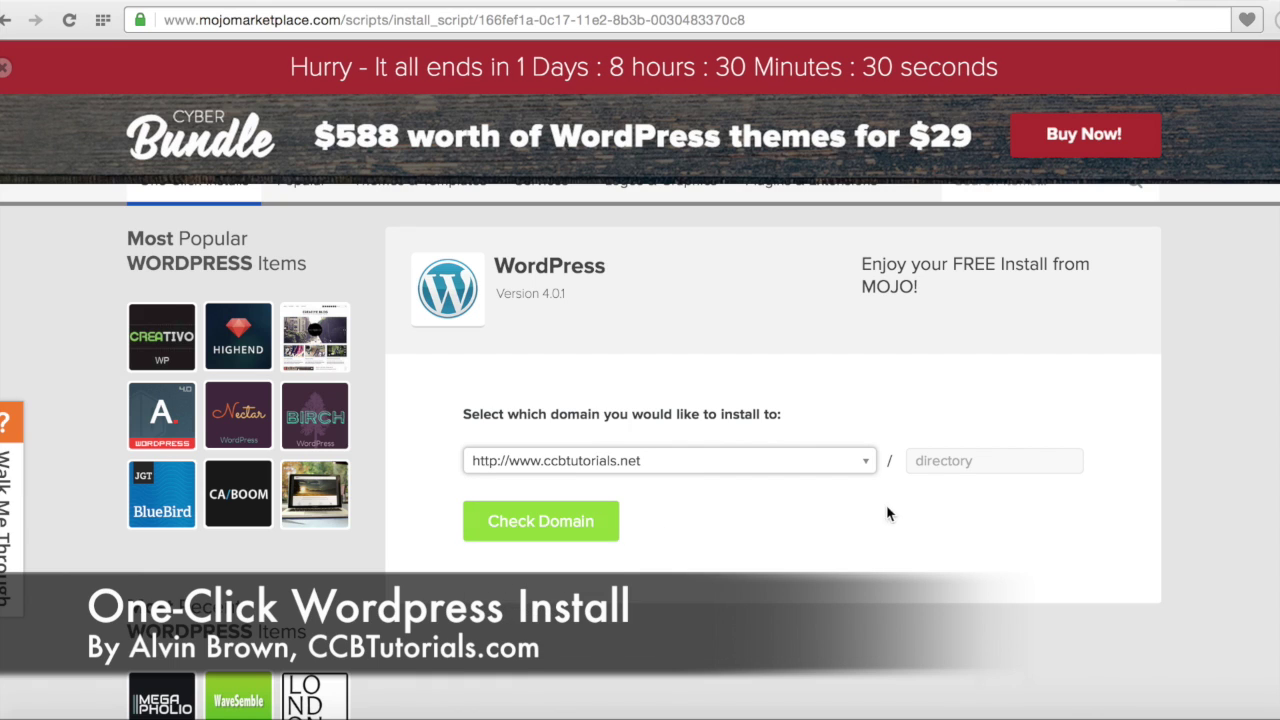
click(940, 460)
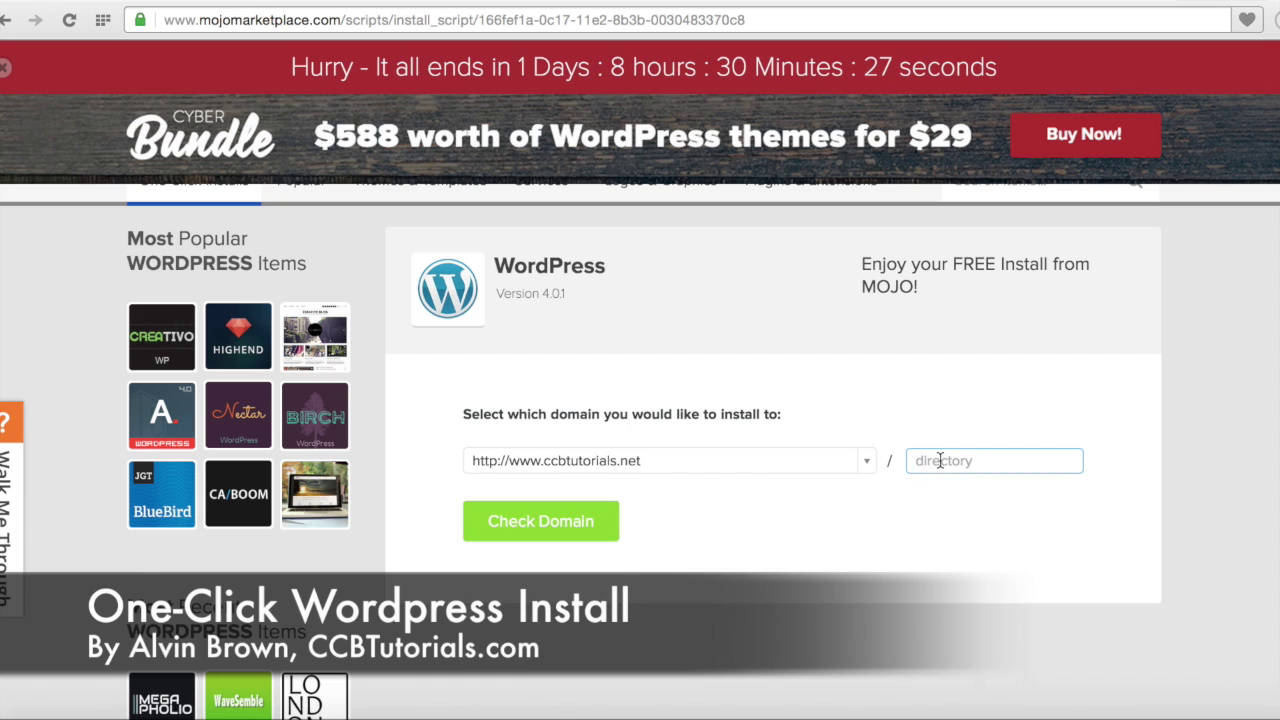
click(586, 536)
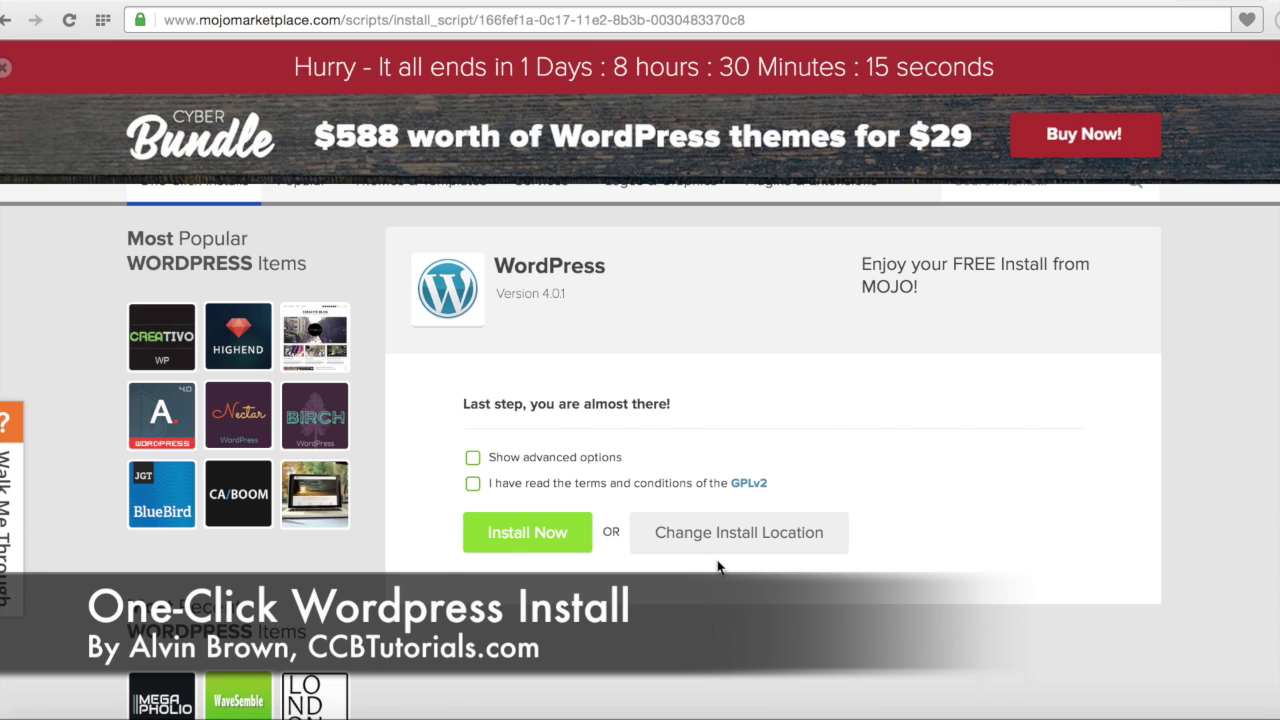
Step: Show advanced options and change the site name to 'CCBTutorials.Net'
click(473, 457)
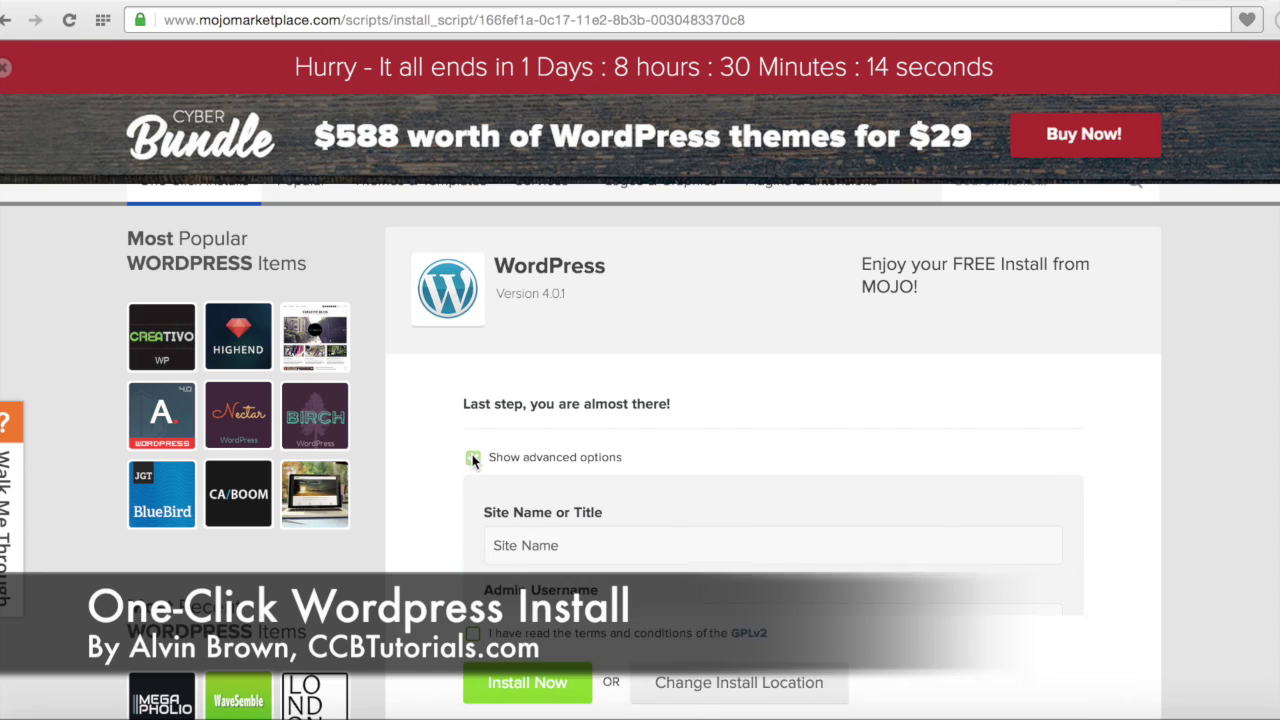
scroll(463, 490, down, 3)
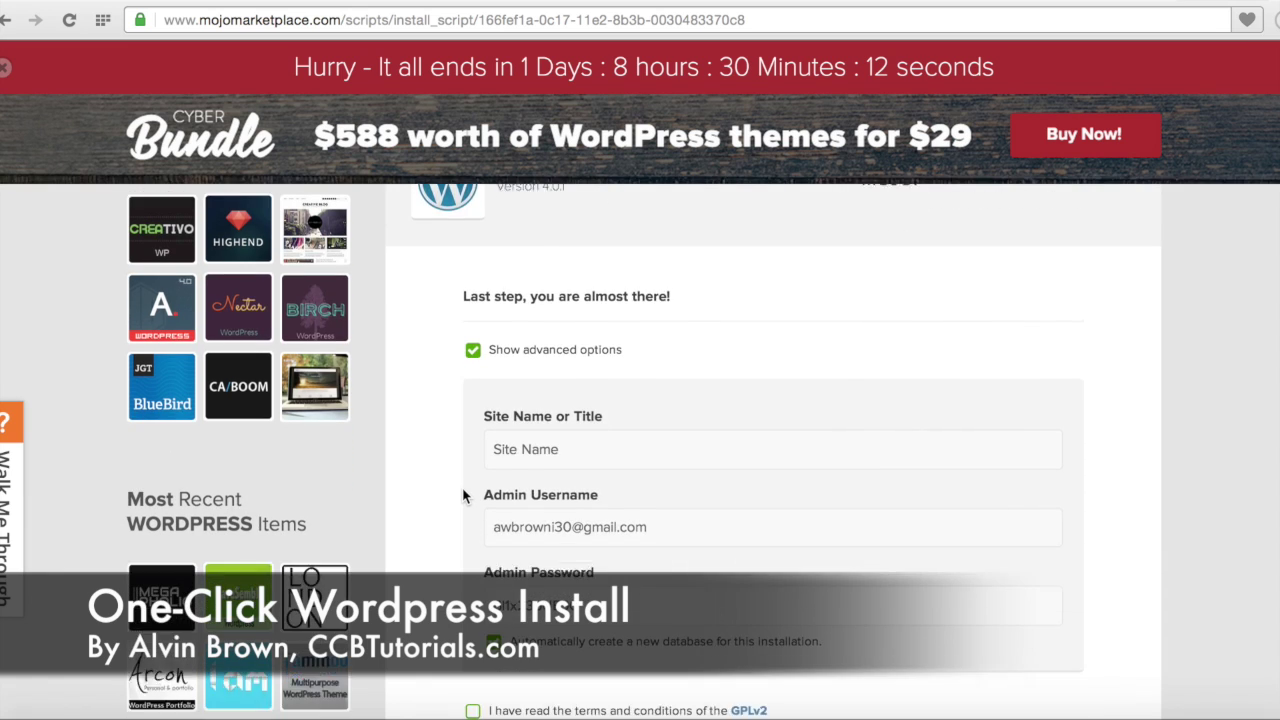
click(575, 435)
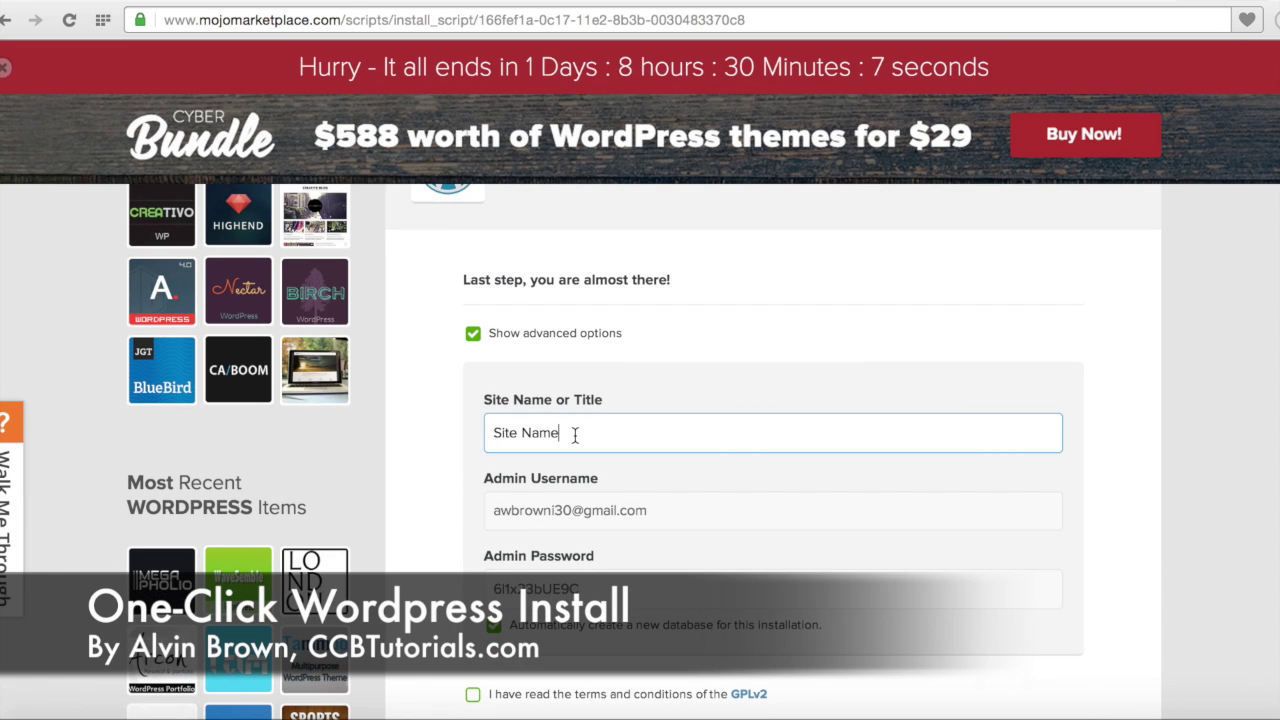
drag(575, 435, 491, 430)
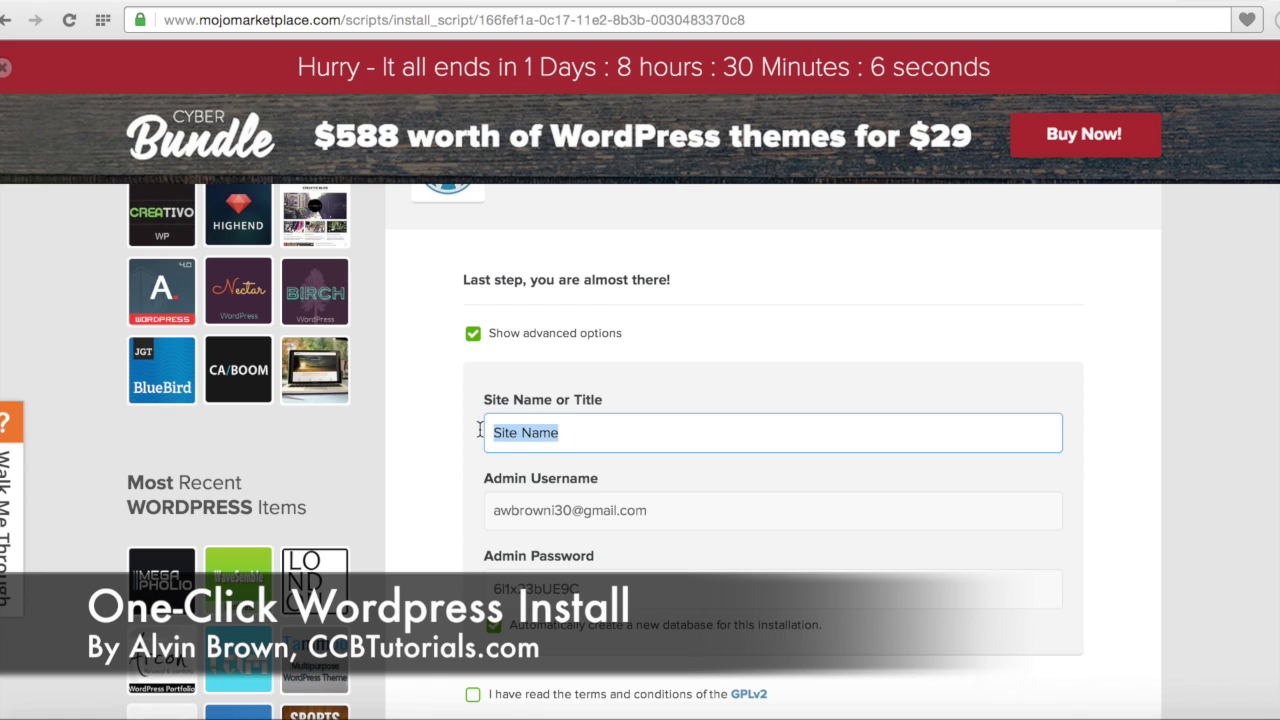
text(CCBTu)
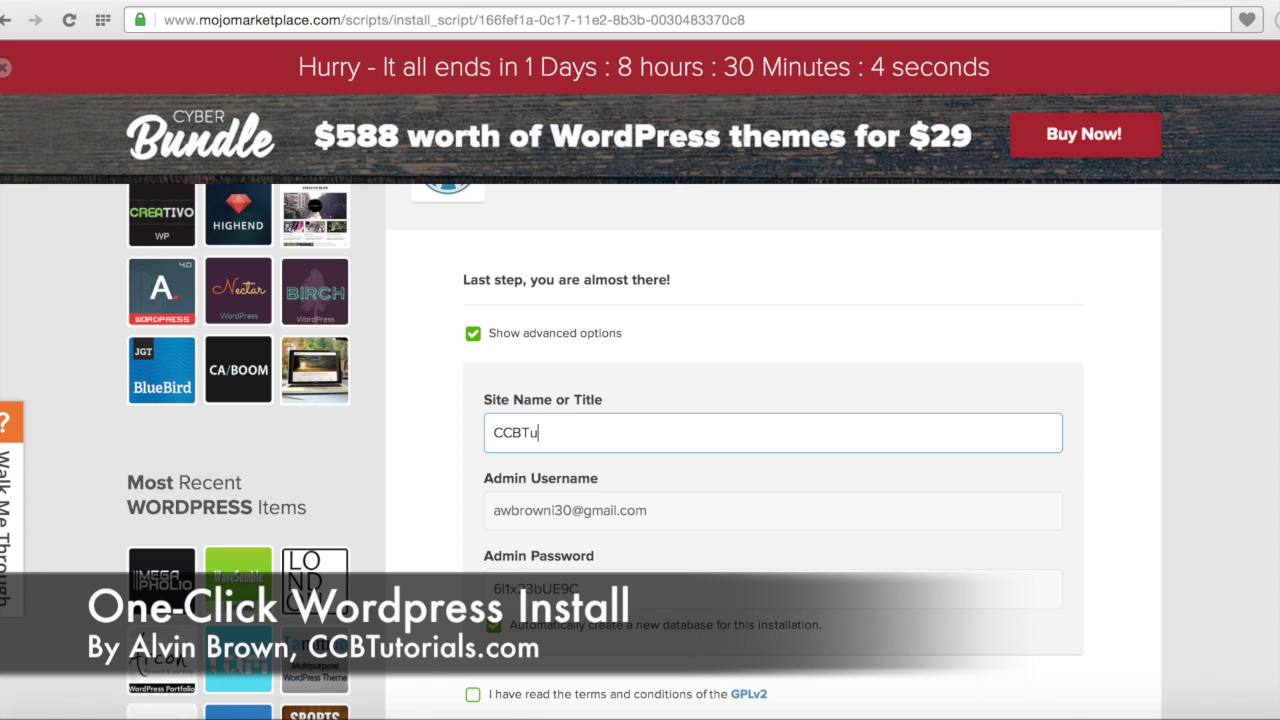
text(toria)
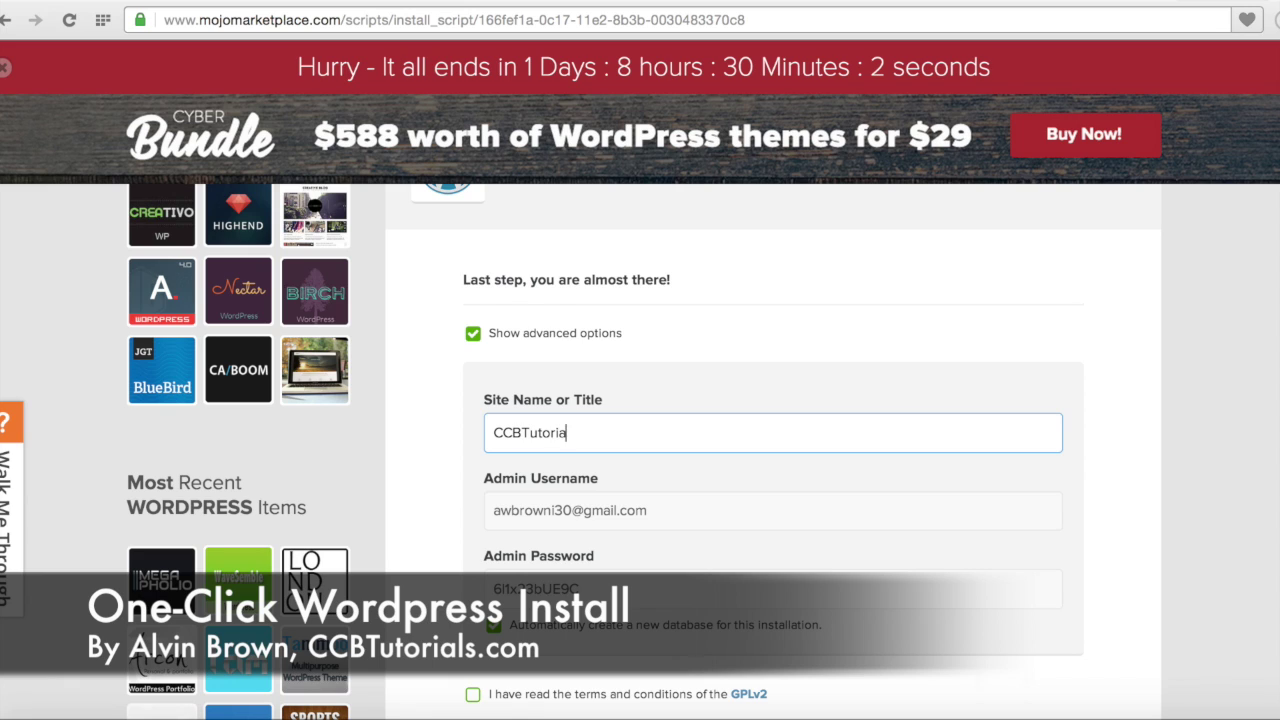
text(ls.)
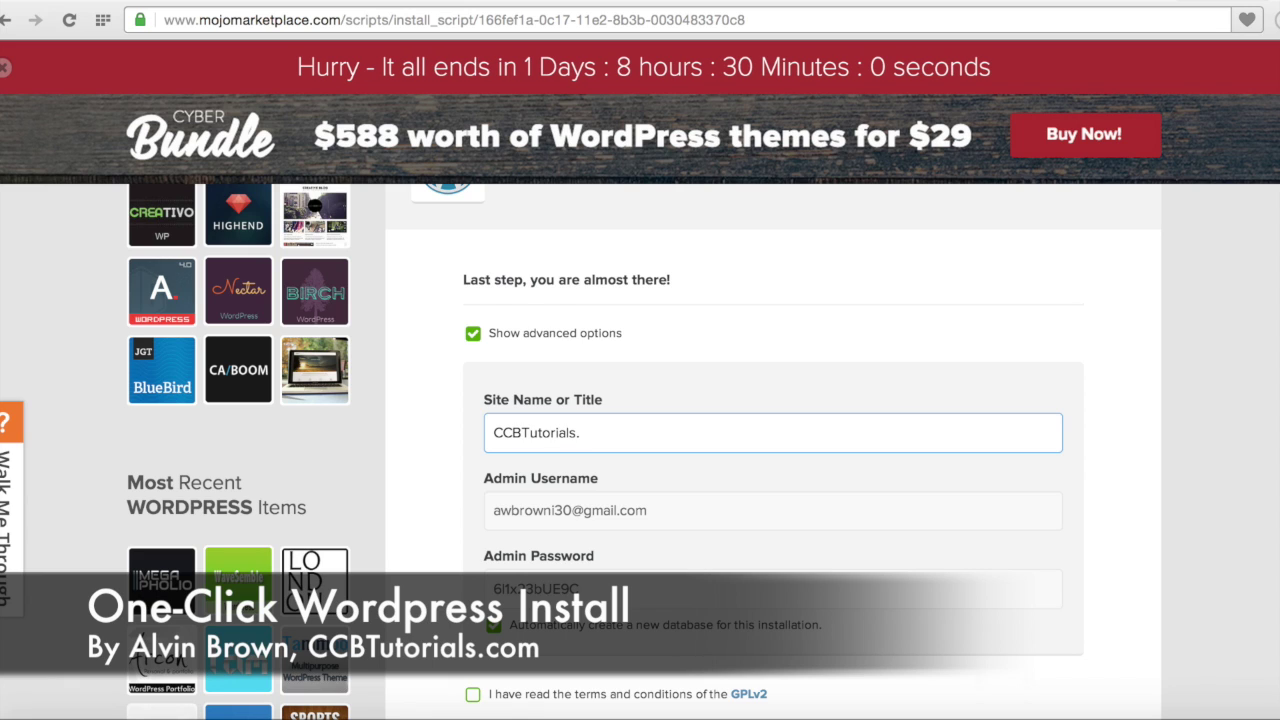
text(Net)
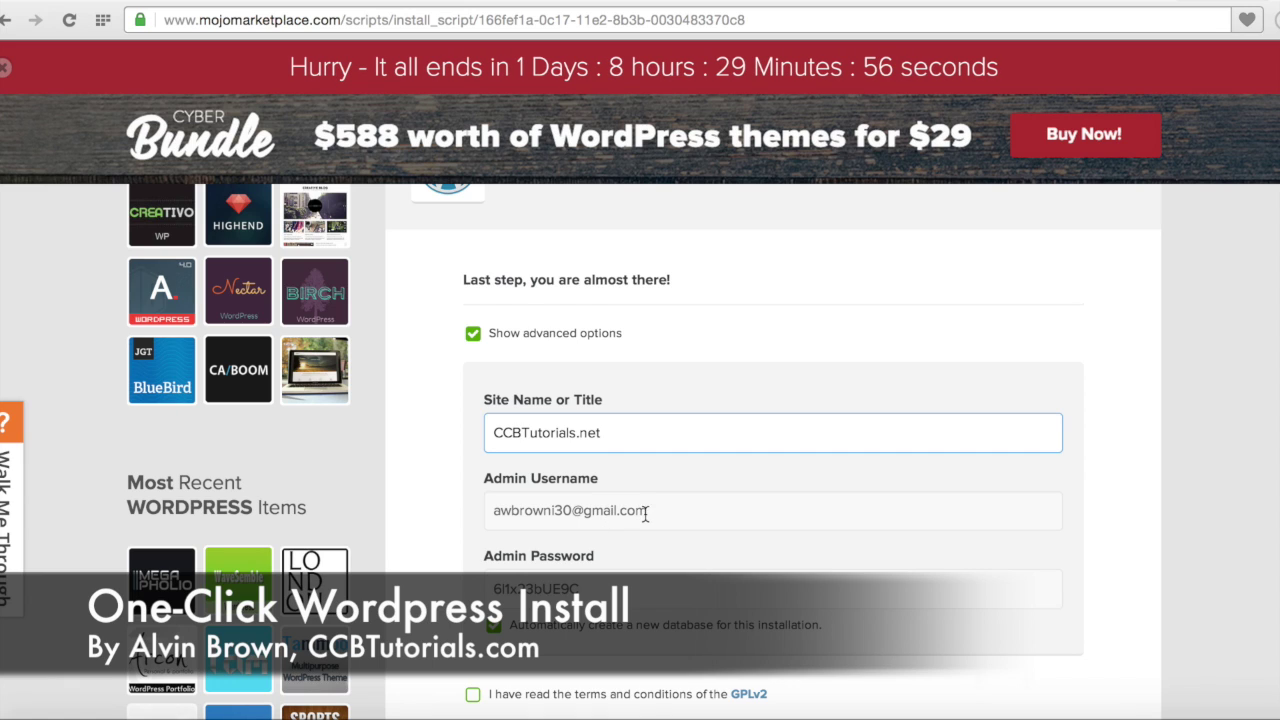
Step: Replace the admin password, accept the GPLv2 terms, and launch the installation
double_click(597, 587)
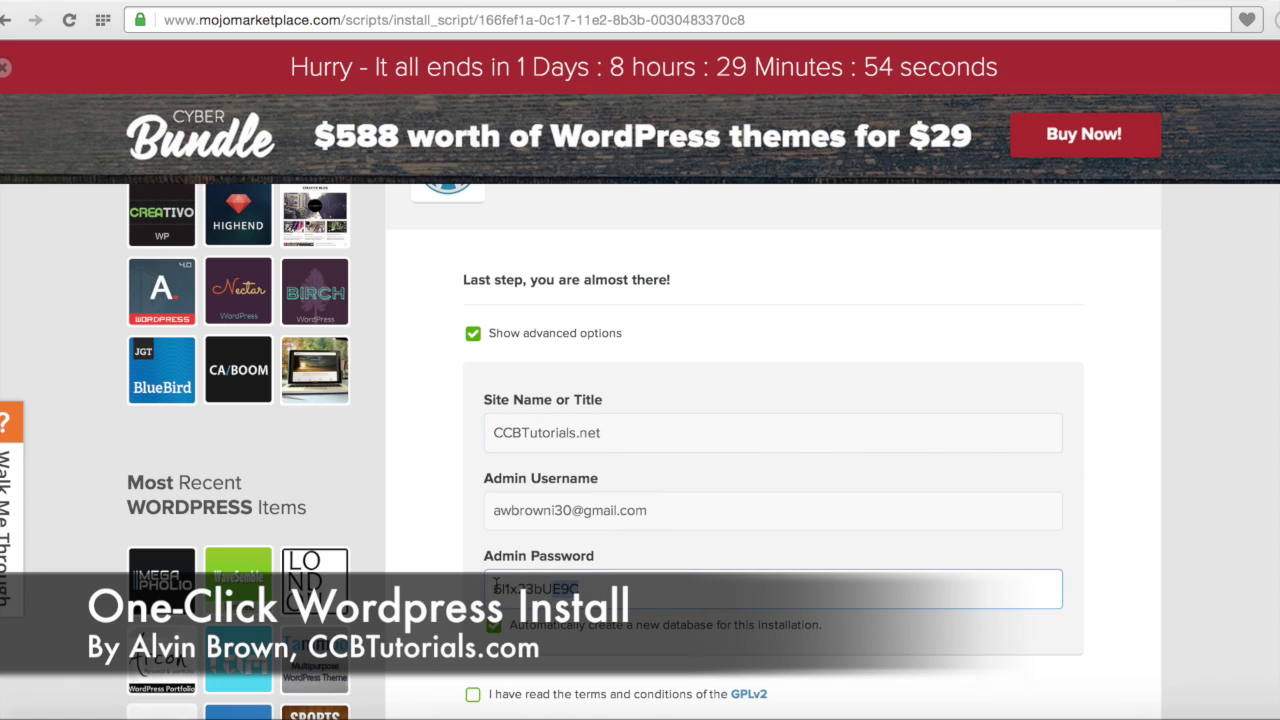
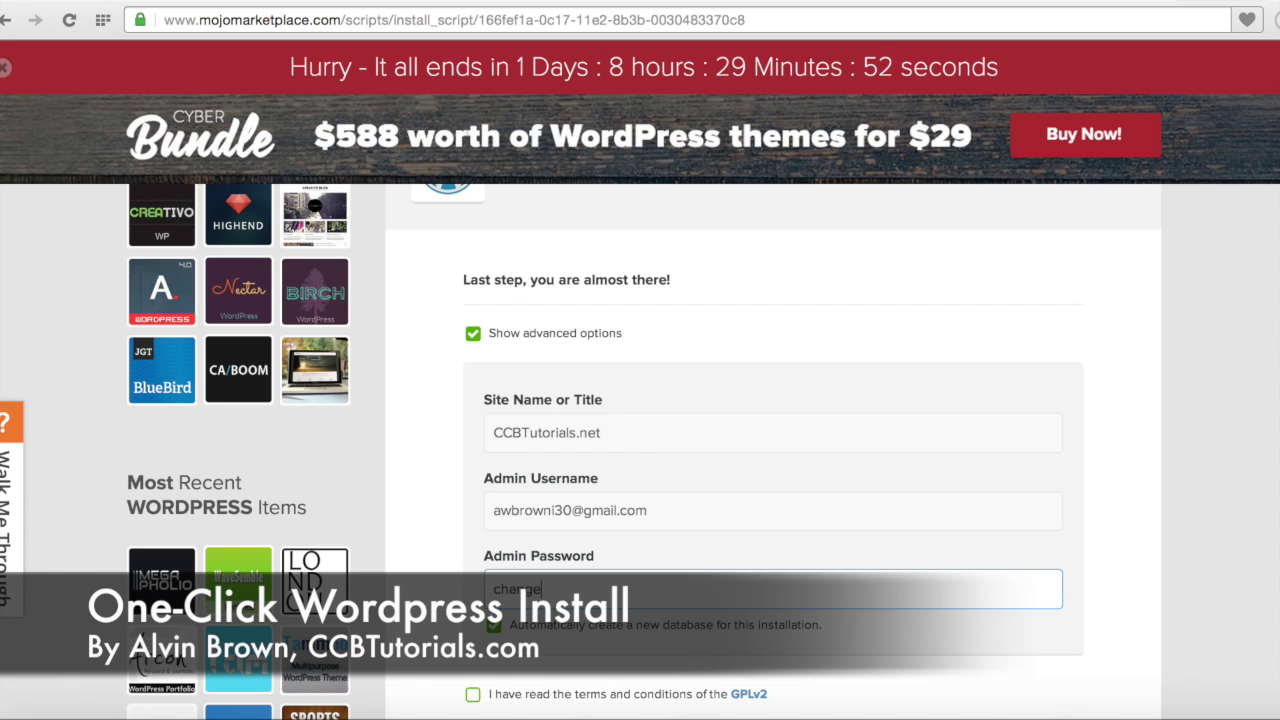
scroll(613, 637, down, 3)
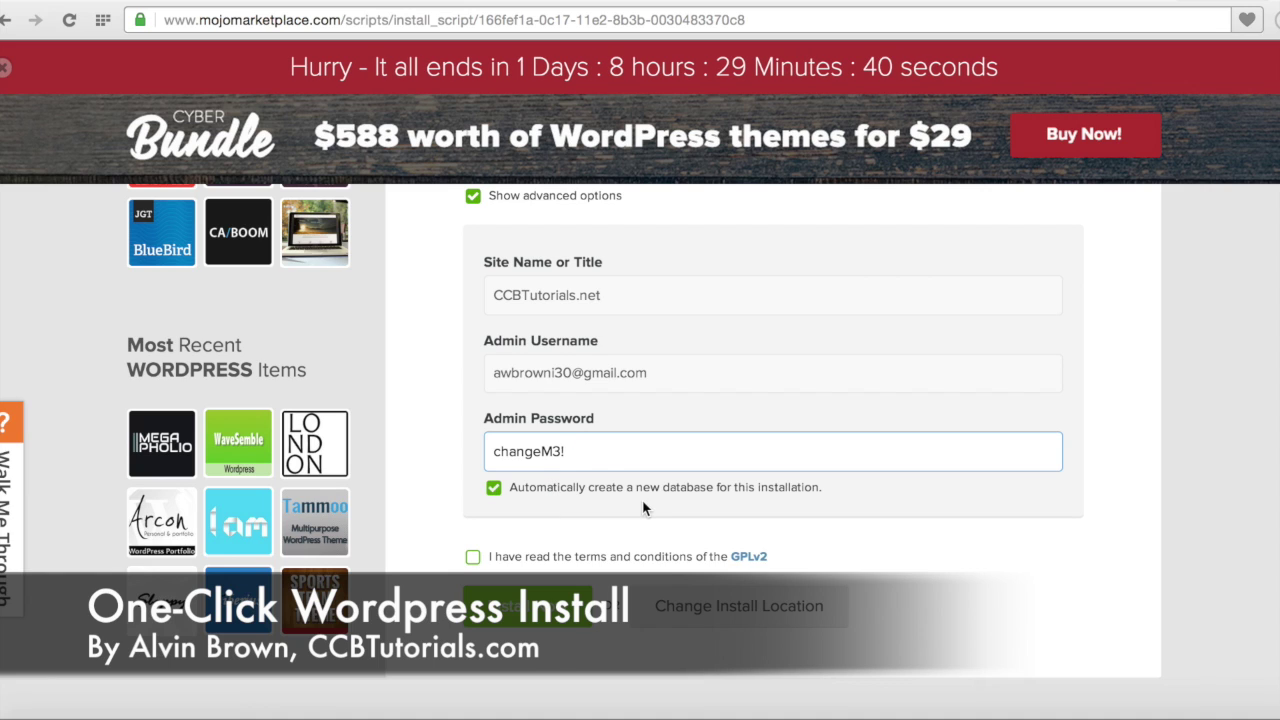
click(521, 557)
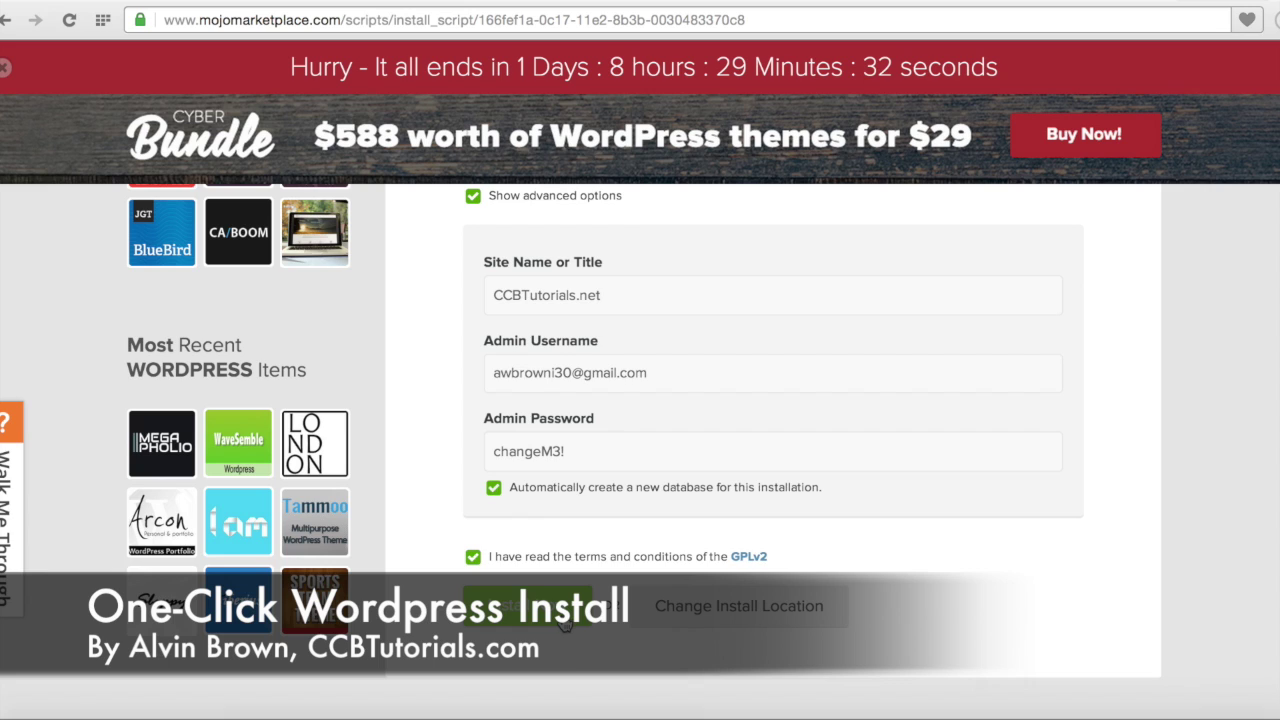
click(525, 605)
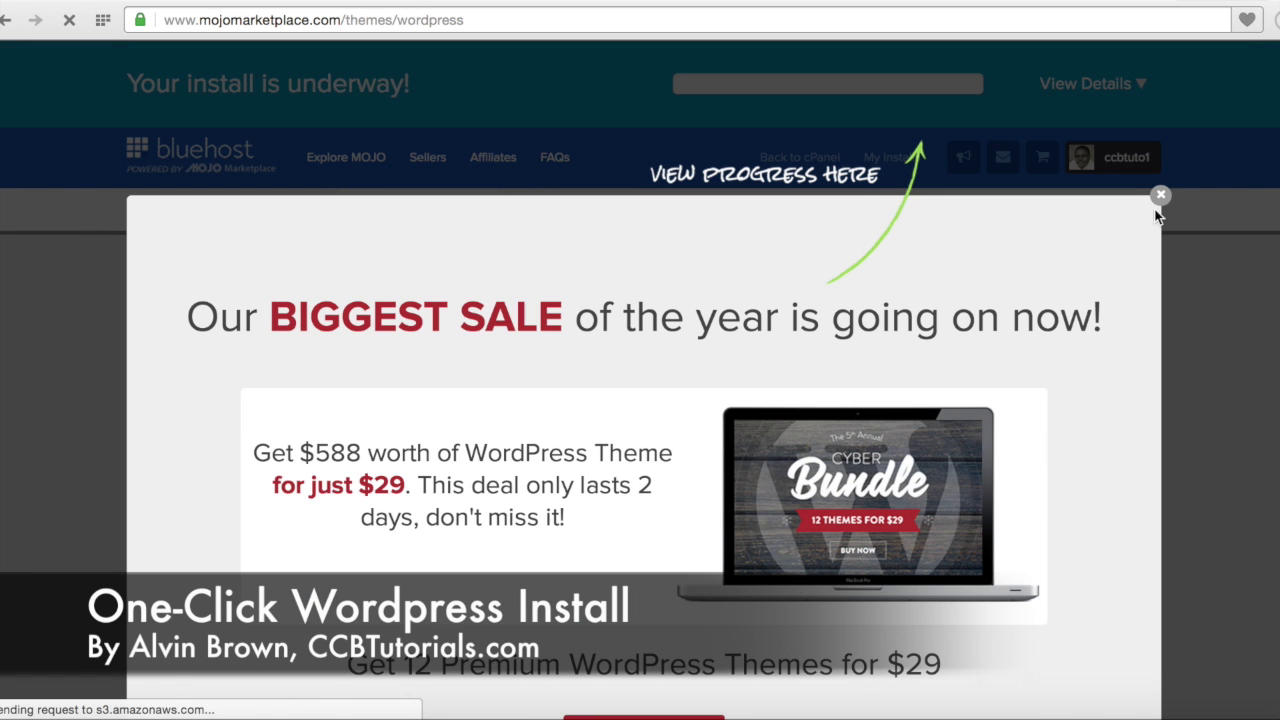
Step: Dismiss the sale offer and check the install progress while waiting on the Themes page
click(1160, 197)
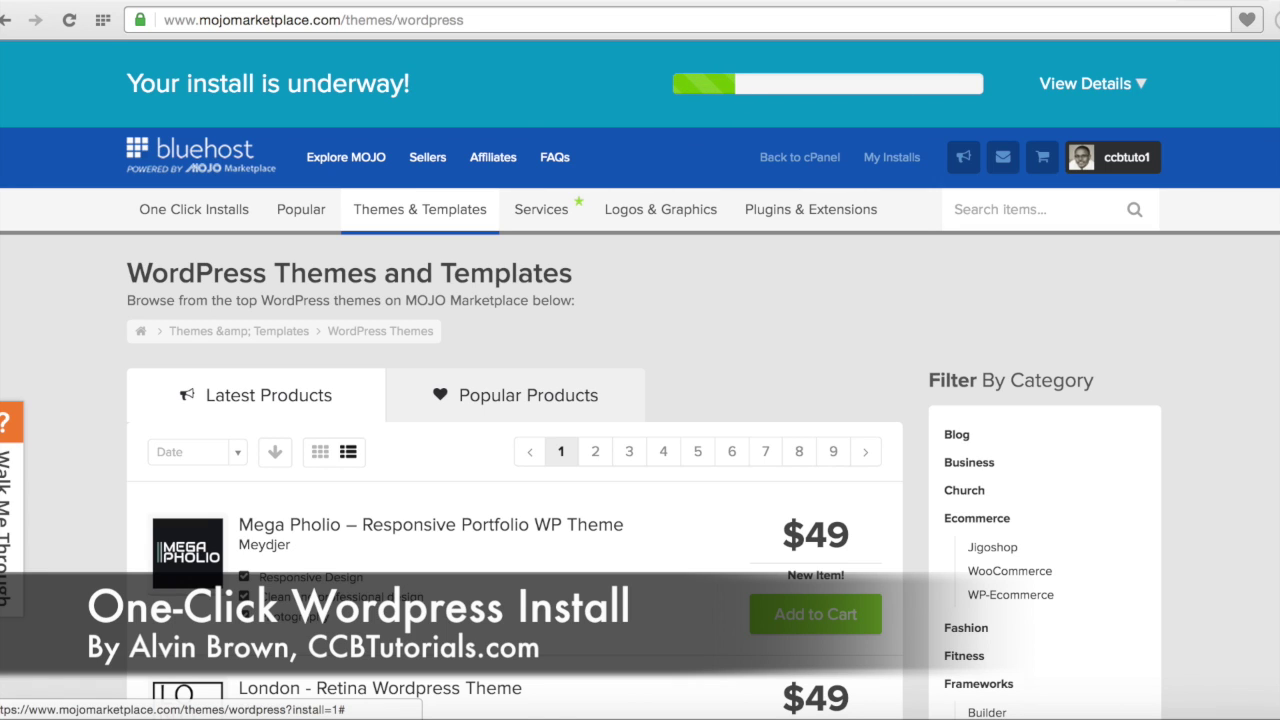
click(1140, 86)
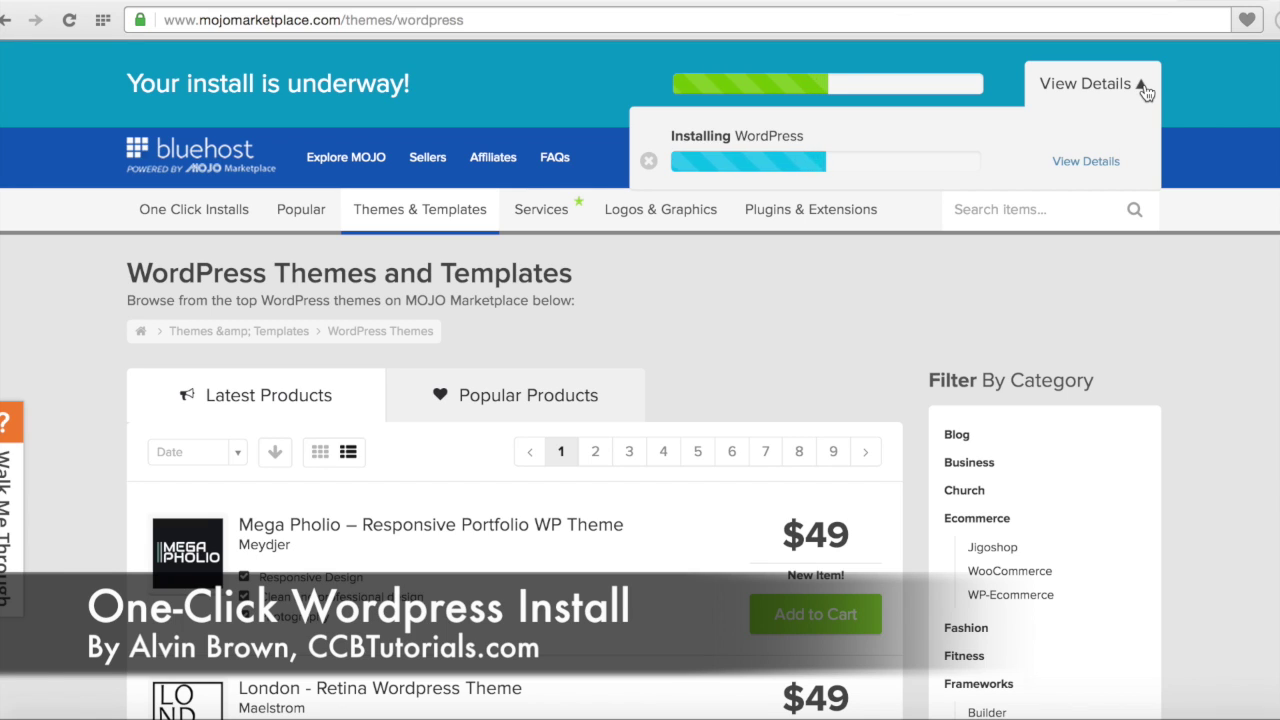
click(1143, 87)
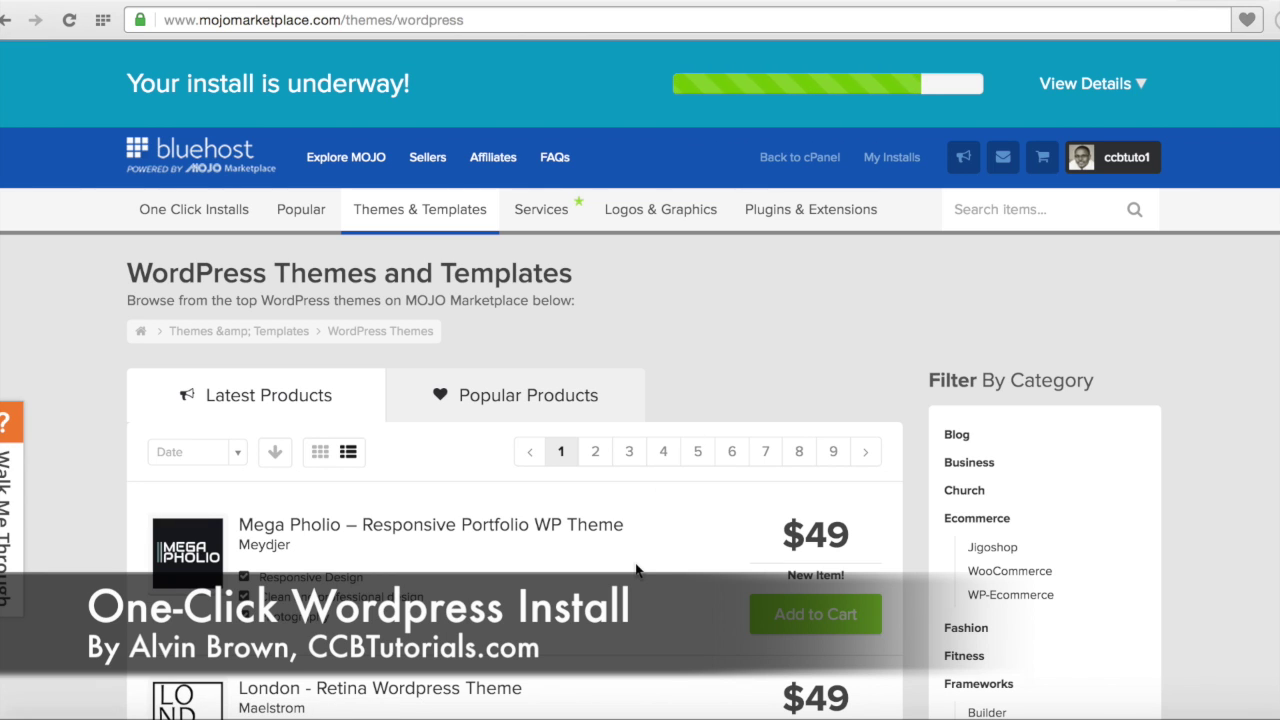
scroll(636, 565, down, 3)
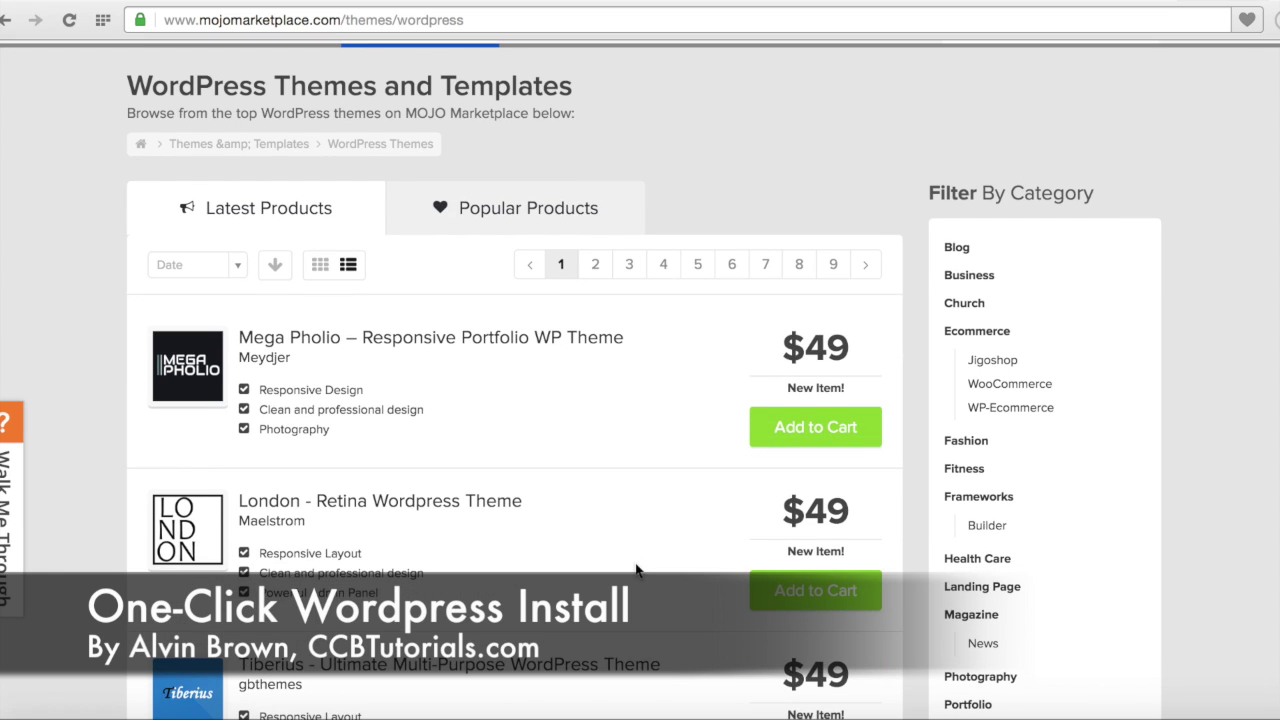
scroll(636, 570, up, 3)
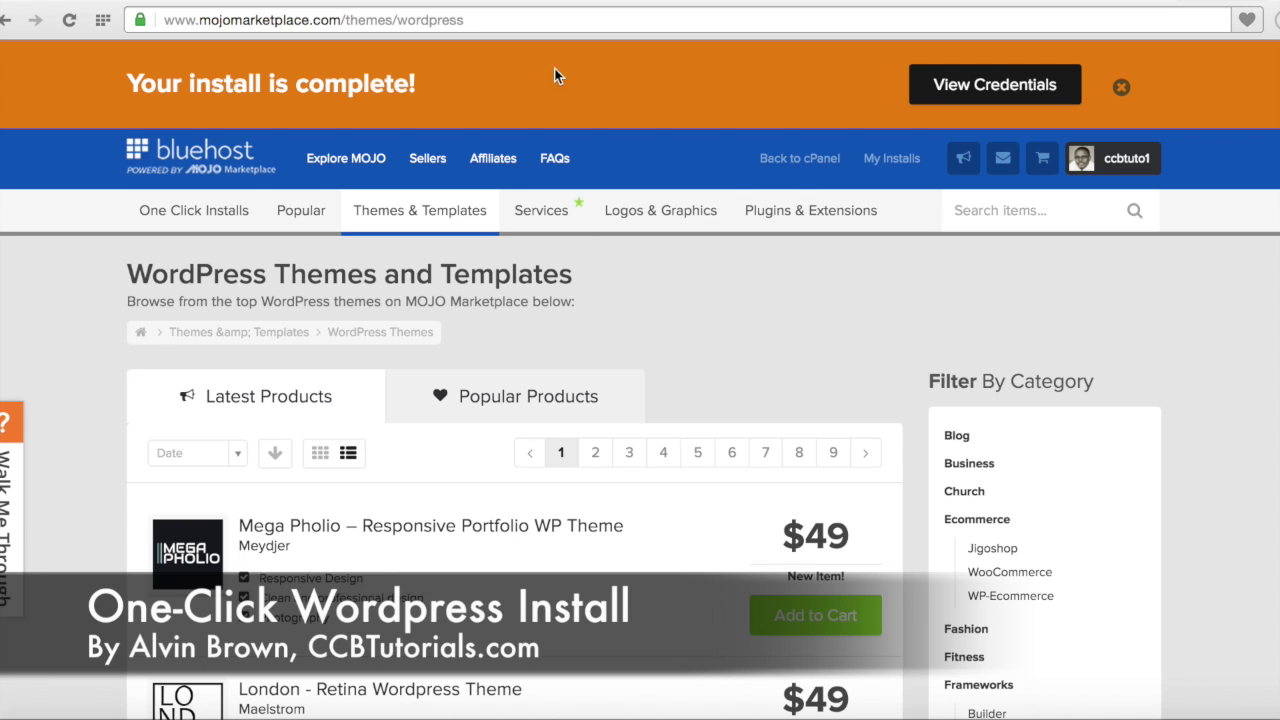
Step: Open View Credentials and scroll the Notification Center to the finished WordPress install alert
click(1009, 88)
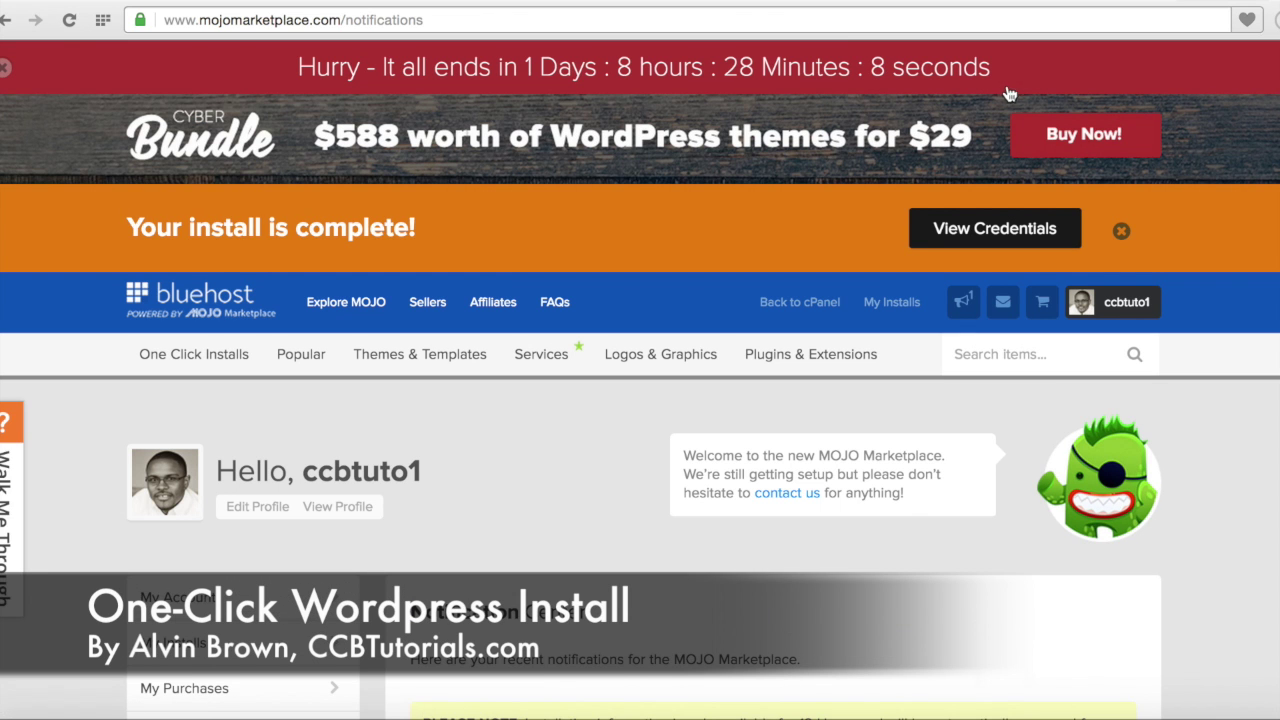
scroll(604, 504, down, 5)
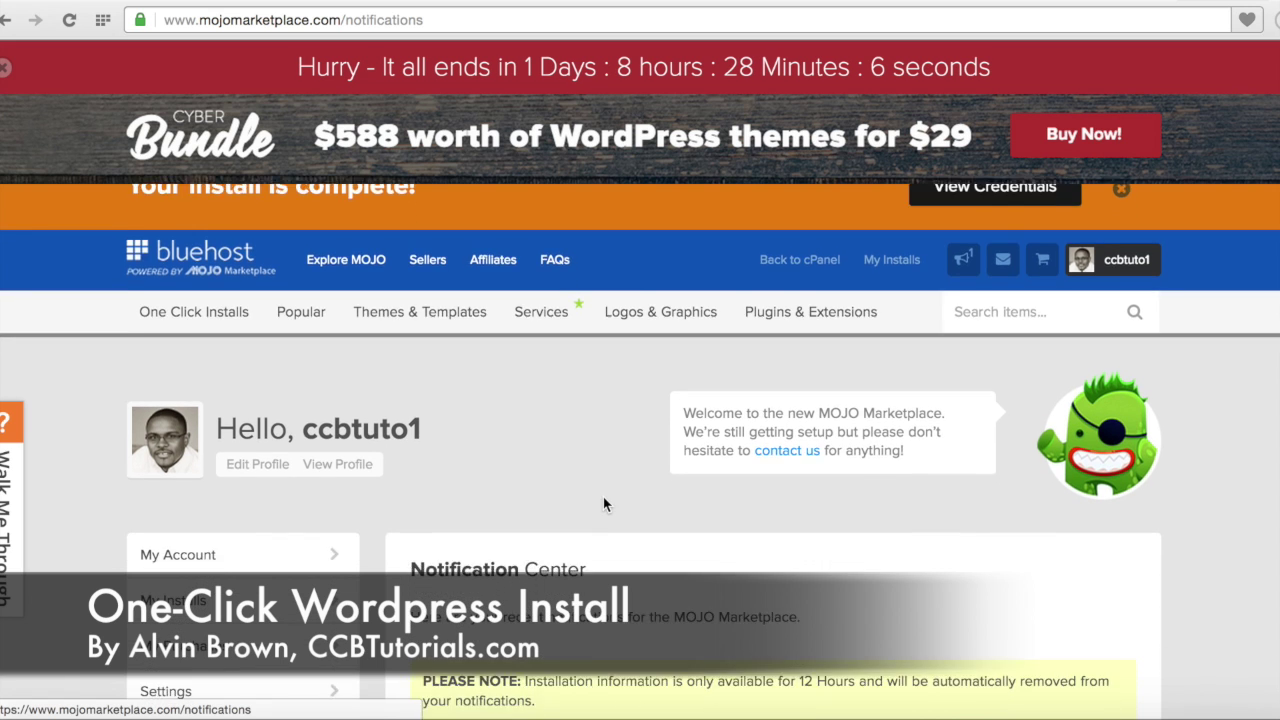
scroll(604, 504, down, 3)
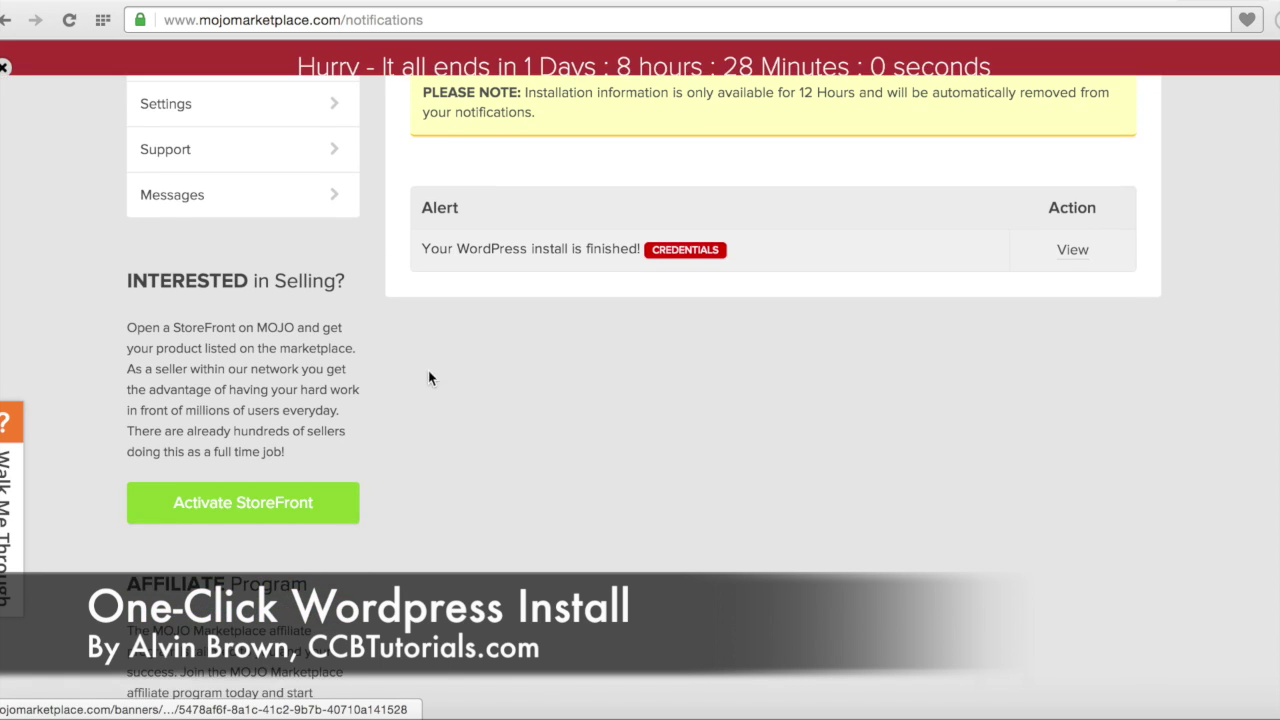
scroll(549, 394, up, 4)
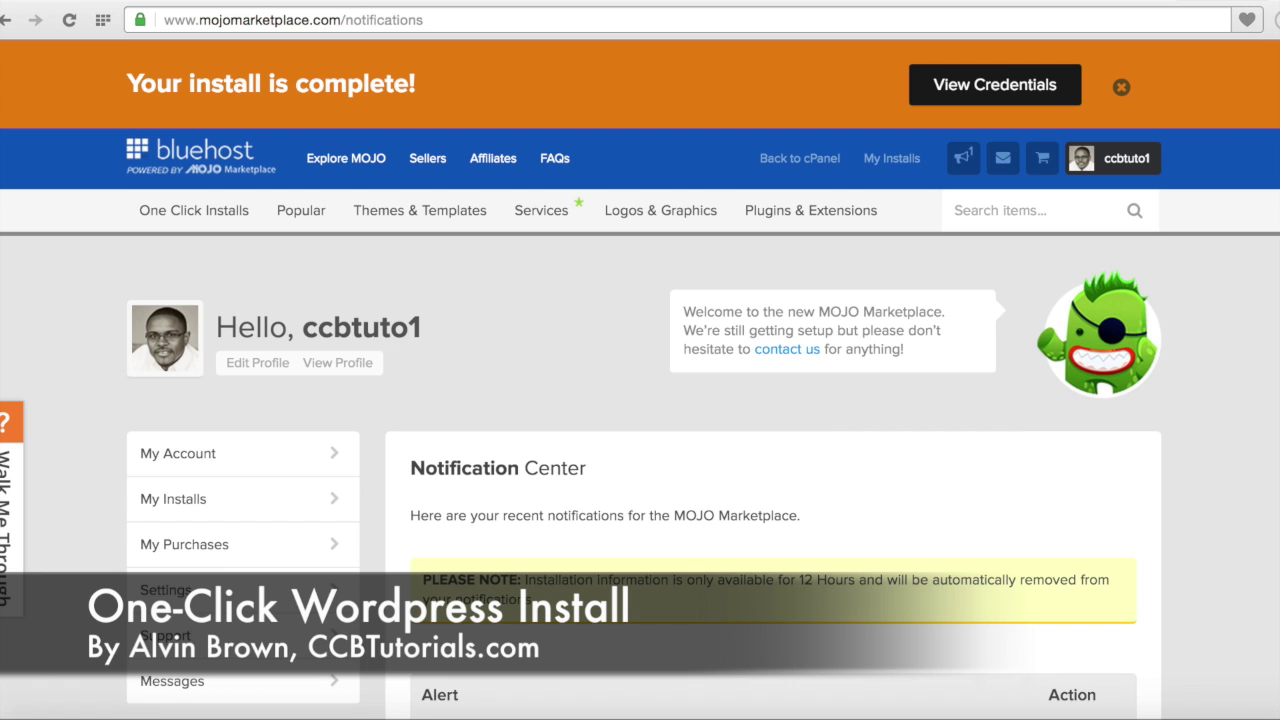
Step: Load ccbtutorials.net in a new browser tab, then go back to the MOJO notifications tab
key(ctrl+t)
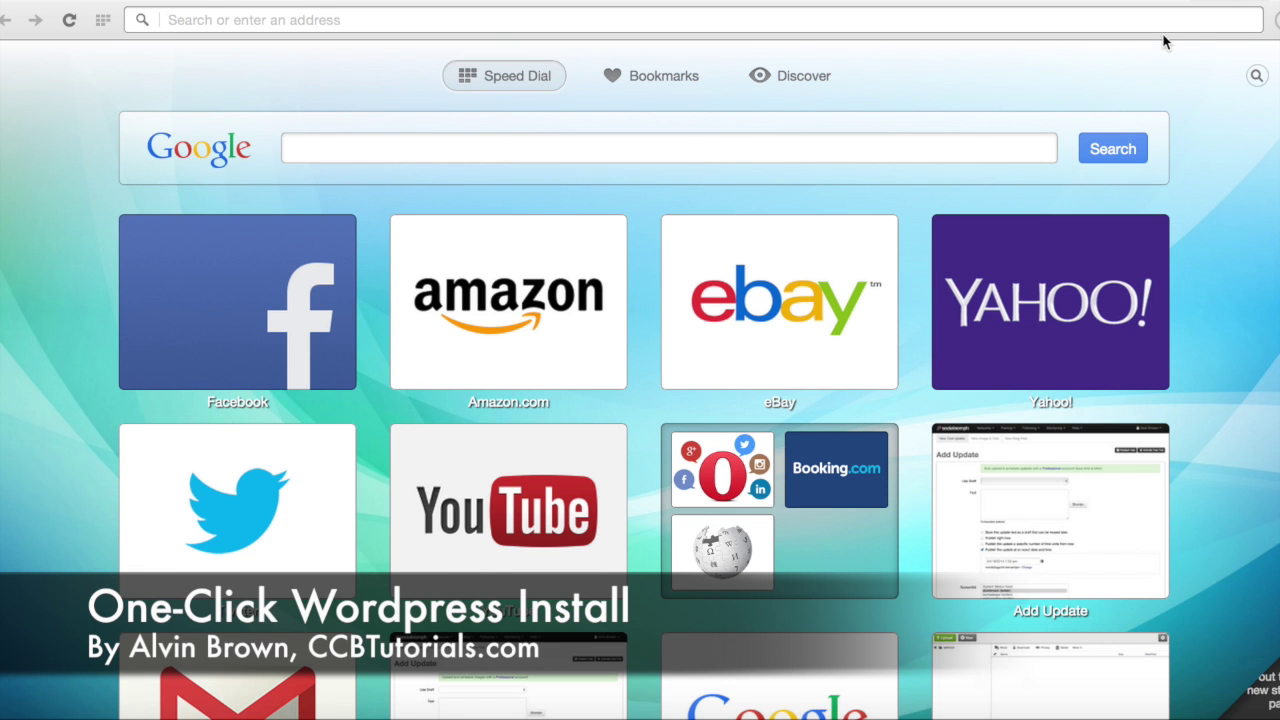
text(ccb)
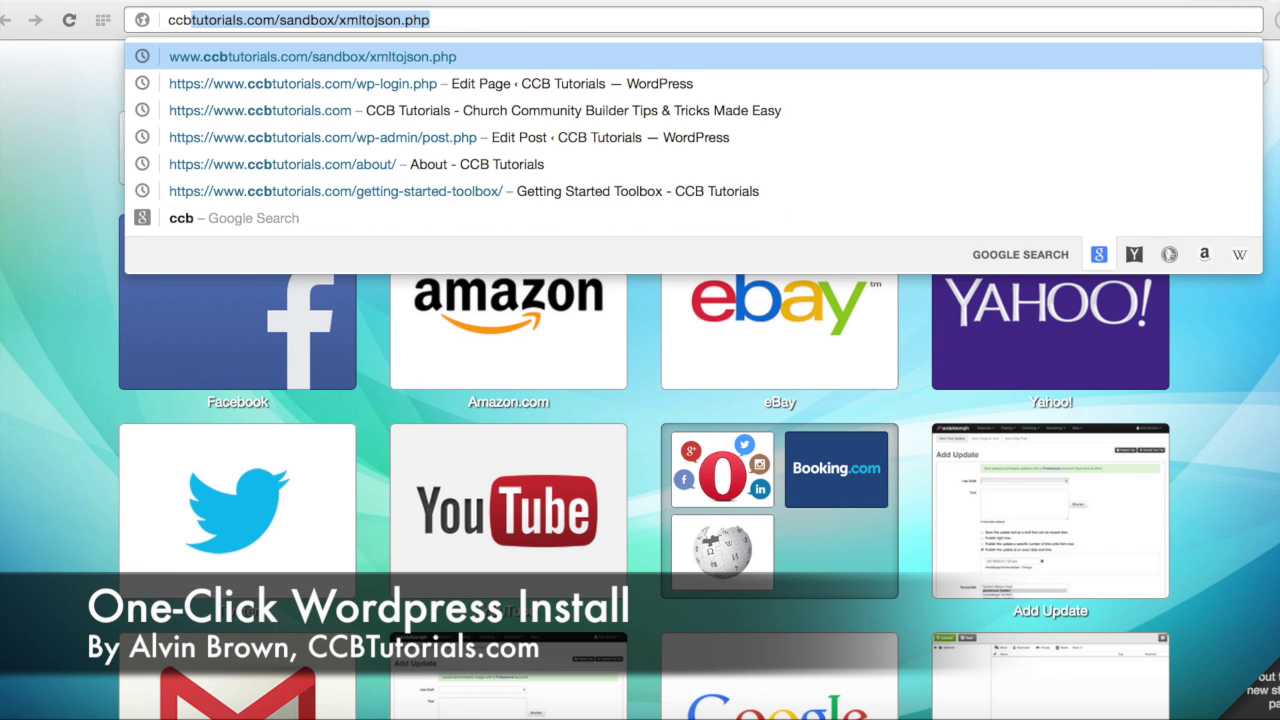
text(tutorial)
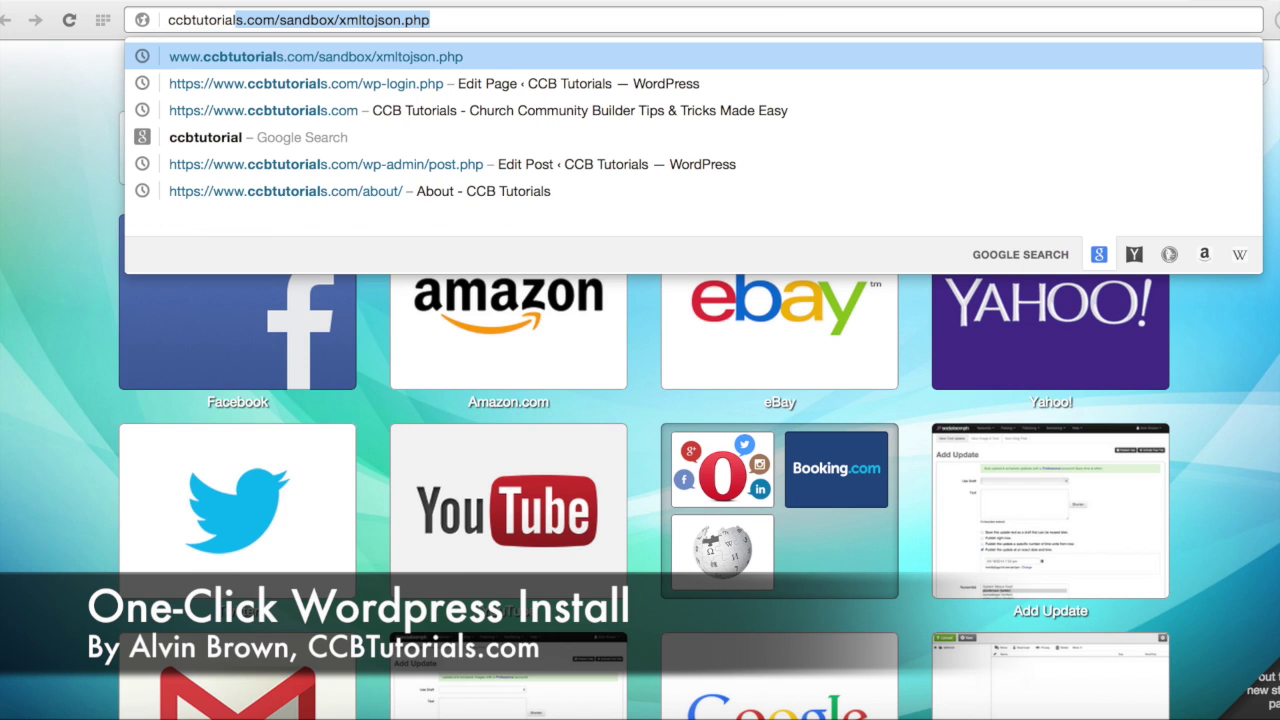
text(s.net)
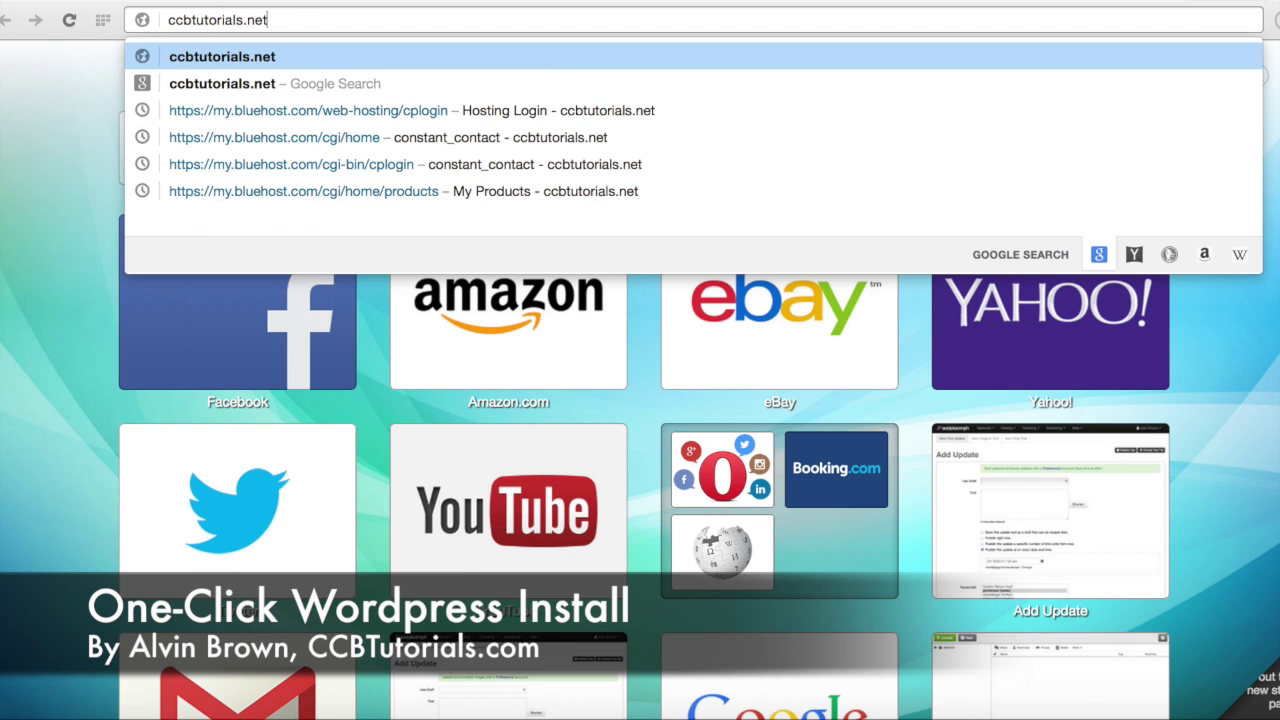
key(Return)
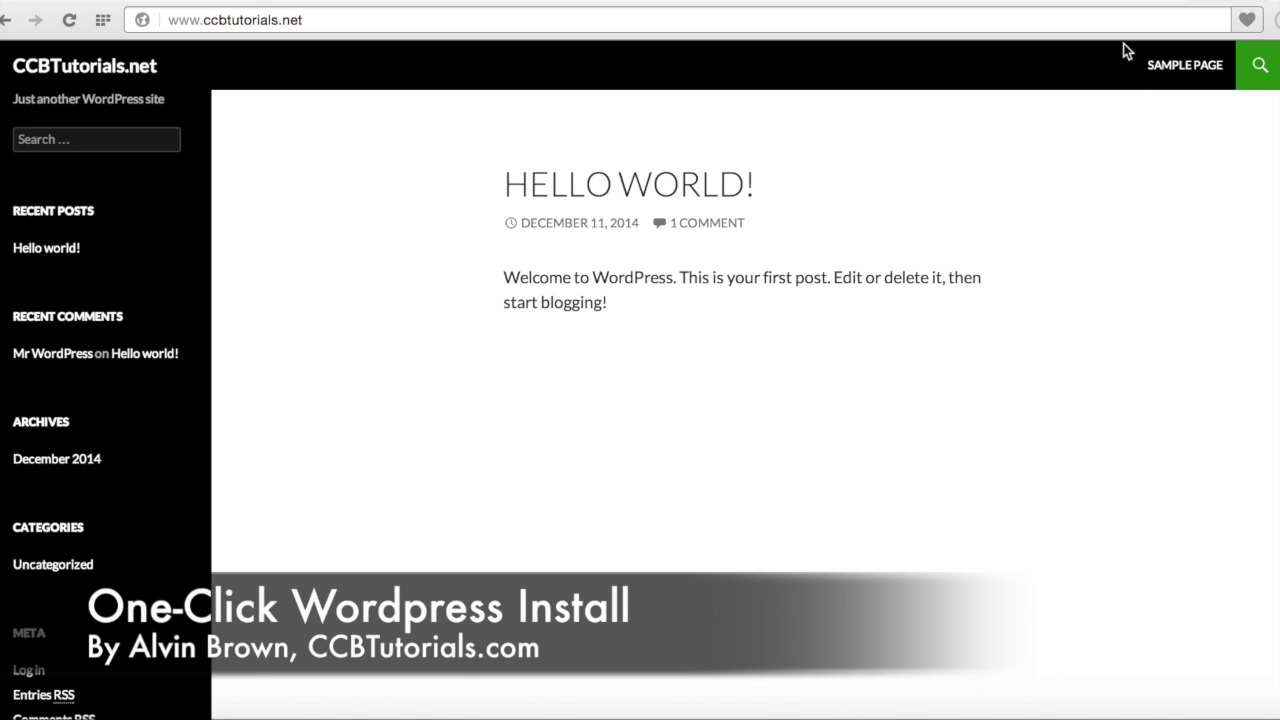
click(1160, 0)
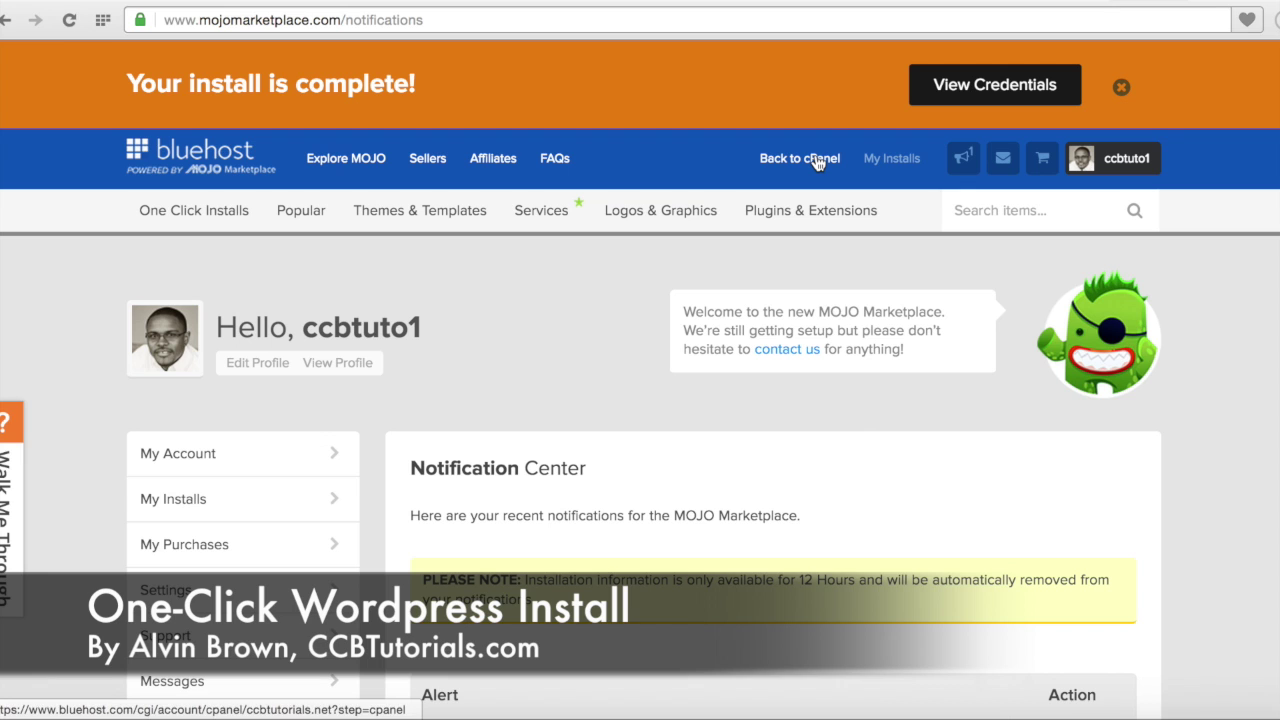
Step: Return to cPanel and look over its Website Builders and Mojo Marketplace sections
click(818, 160)
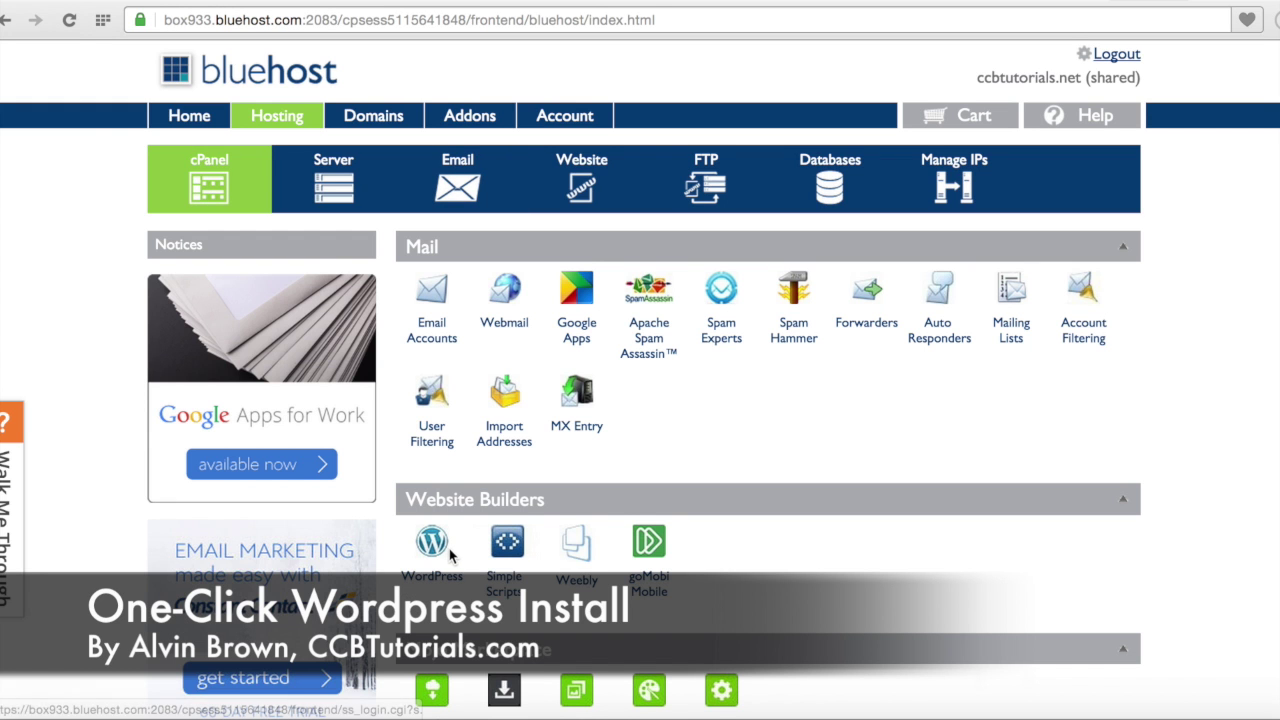
scroll(460, 503, down, 1)
scroll(460, 503, down, 3)
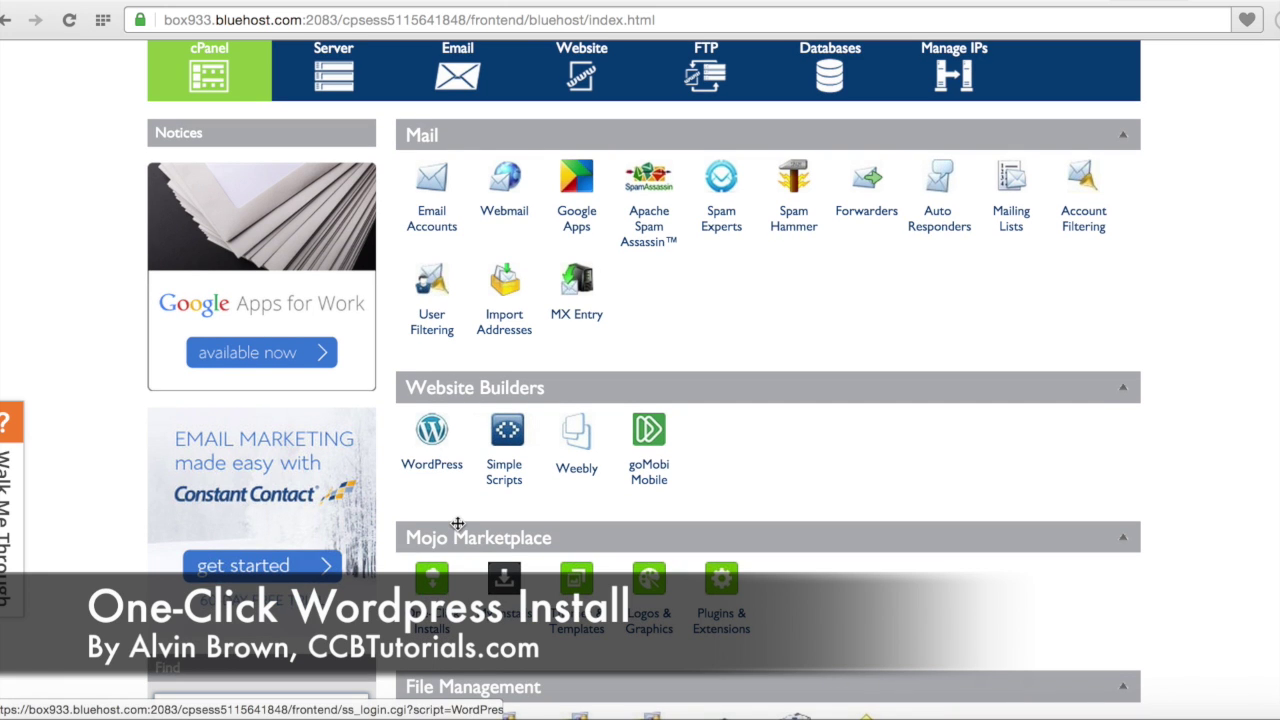
scroll(450, 470, down, 4)
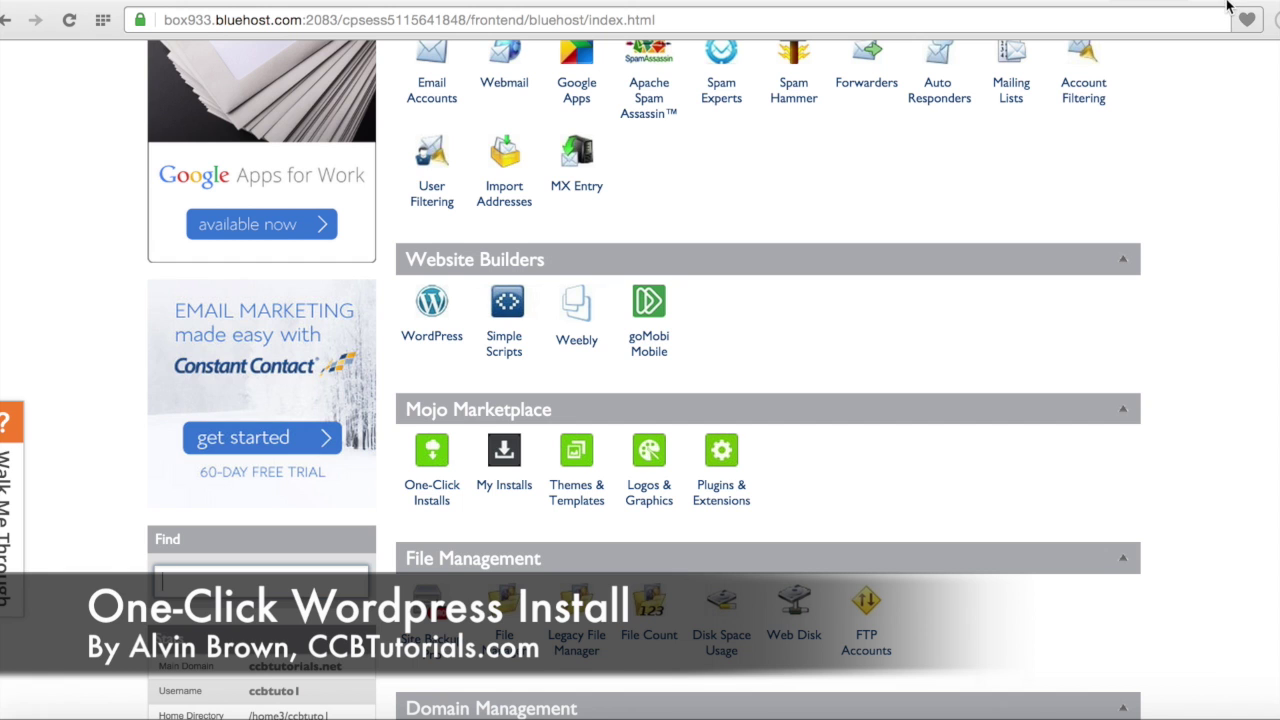
scroll(1151, 154, up, 5)
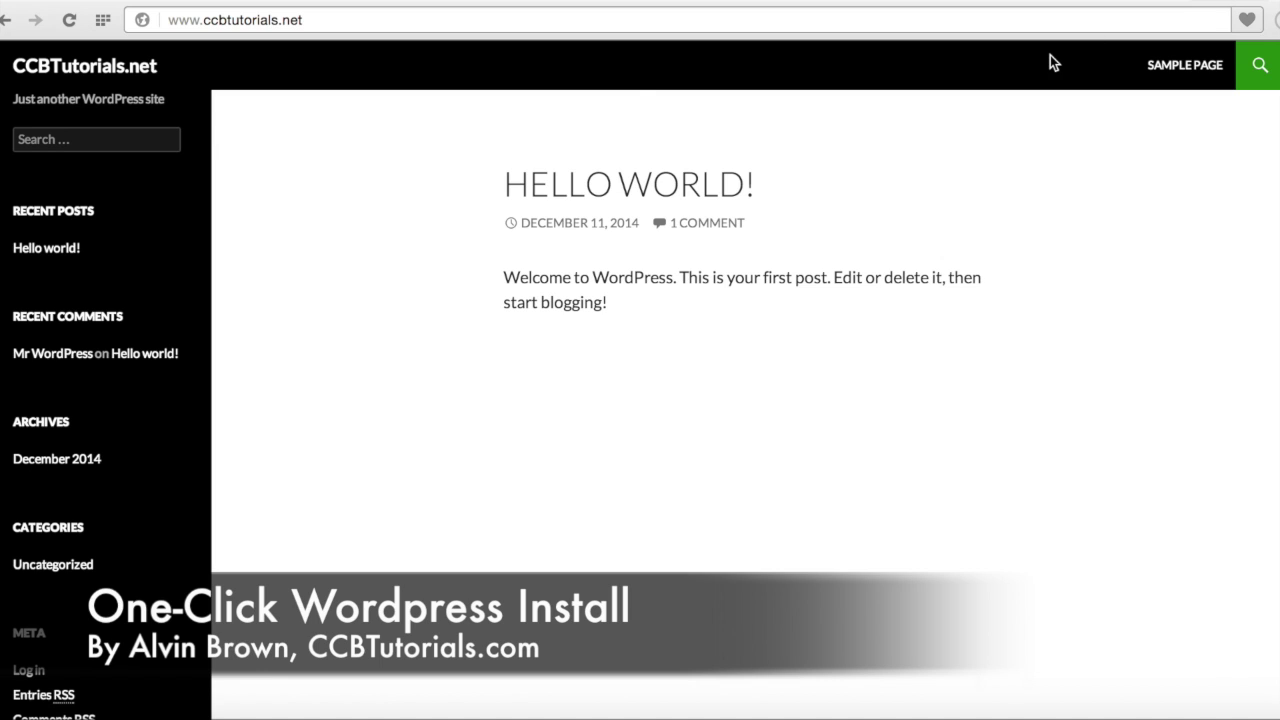
Step: Add /wp-admin to the ccbtutorials.net address to reach the WordPress login page
click(460, 26)
key(Right)
text(/wp-admin)
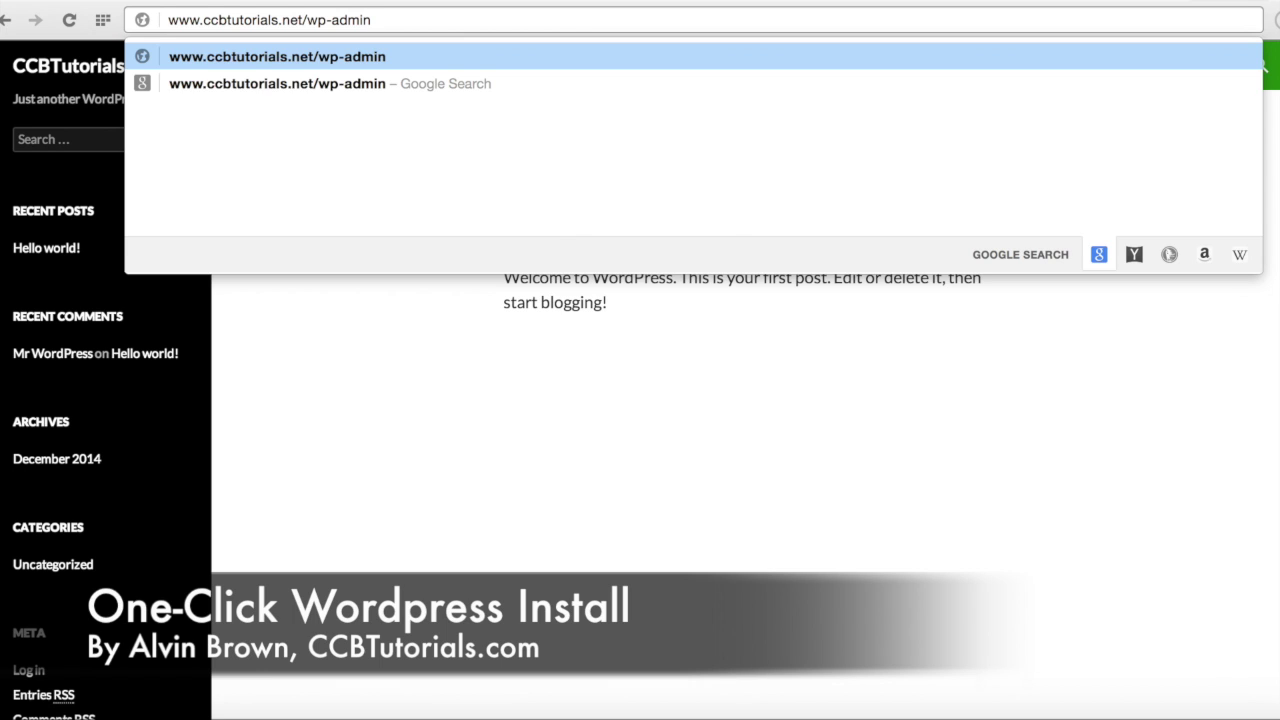
key(Return)
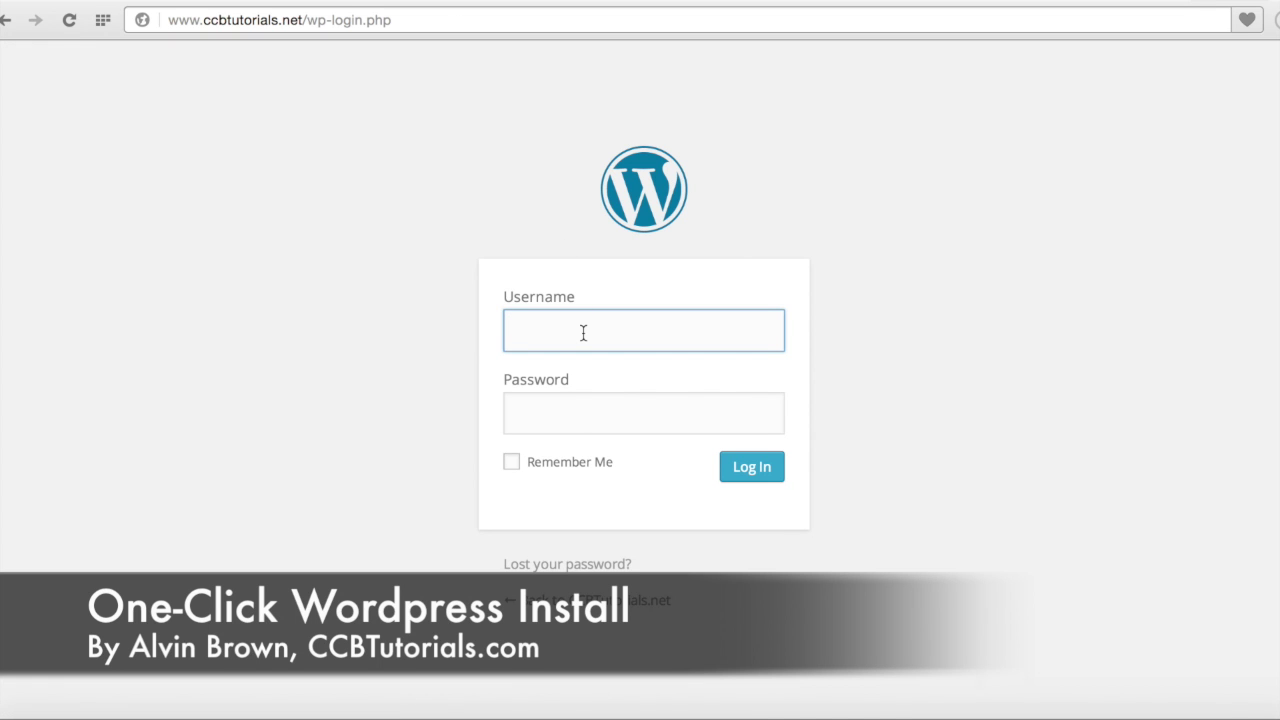
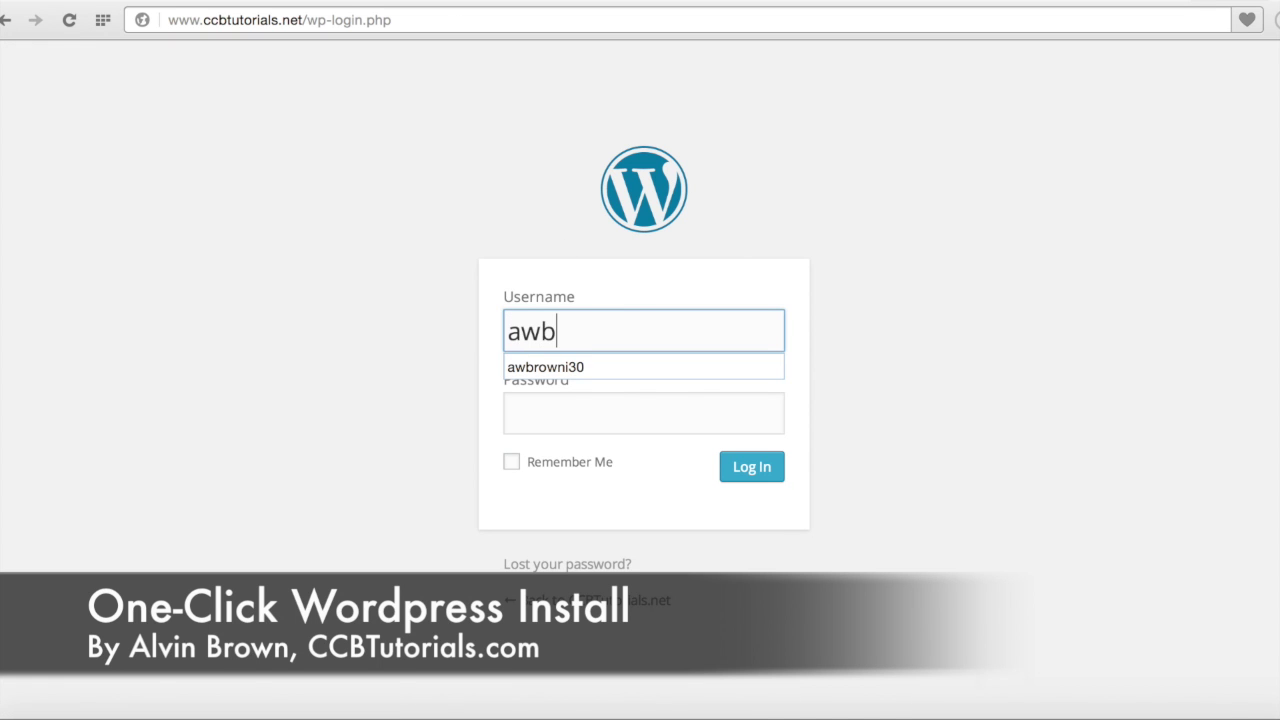
Step: Log in with the account's e-mail username and password to reach the Dashboard
key(Down)
key(Right)
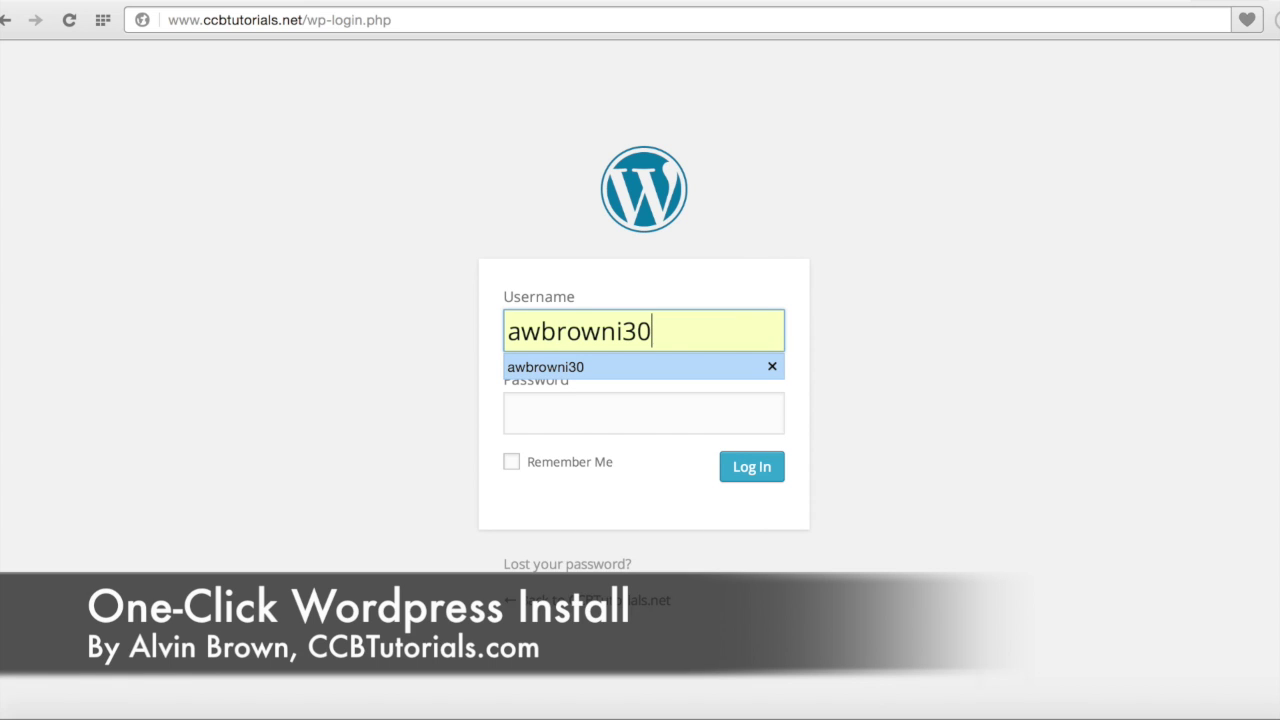
key(Tab)
text(•••)
key(BackSpace)
key(BackSpace)
text(••••••••)
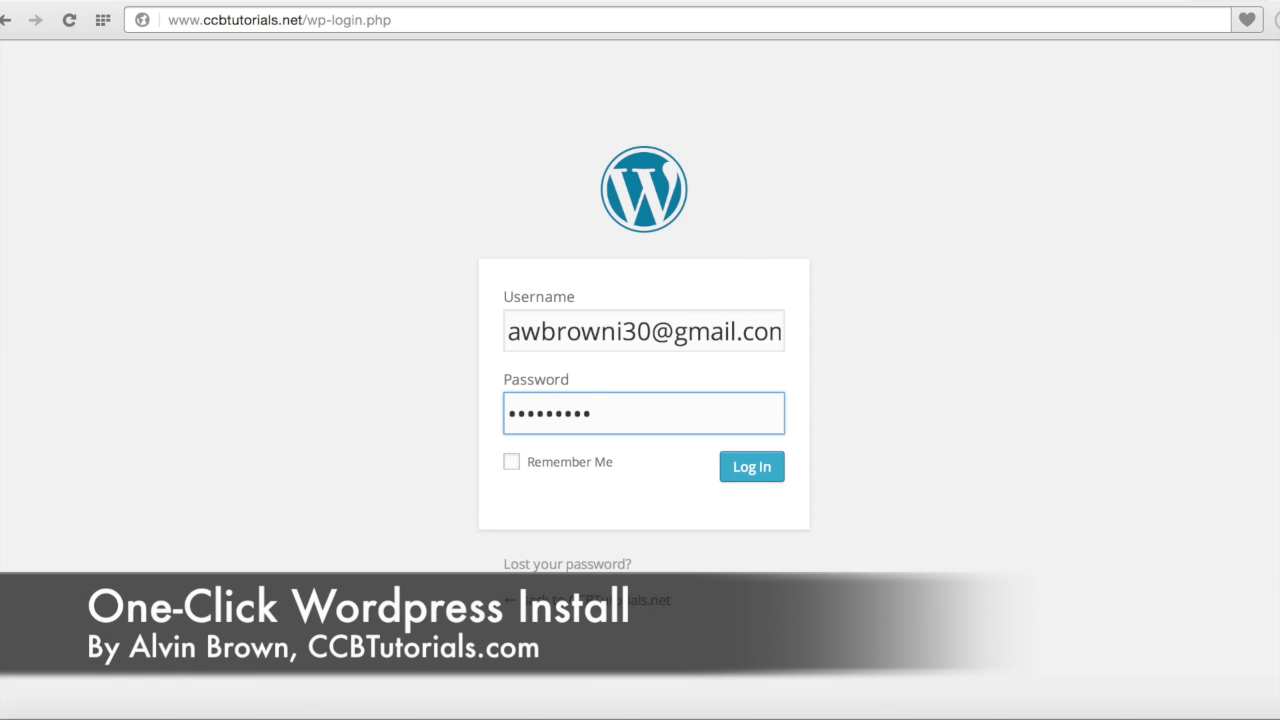
click(742, 469)
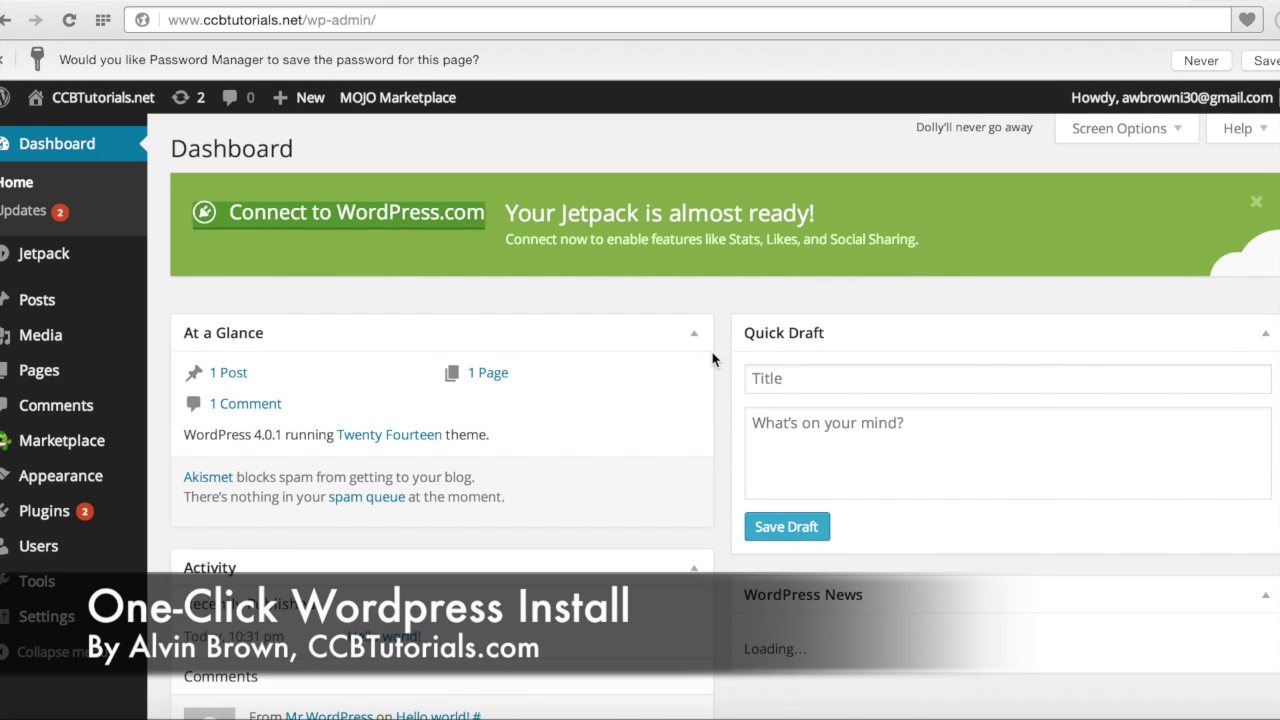
Step: Activate Twenty Twelve under Appearance > Themes and visit the site in the new theme
mouse_move(111, 479)
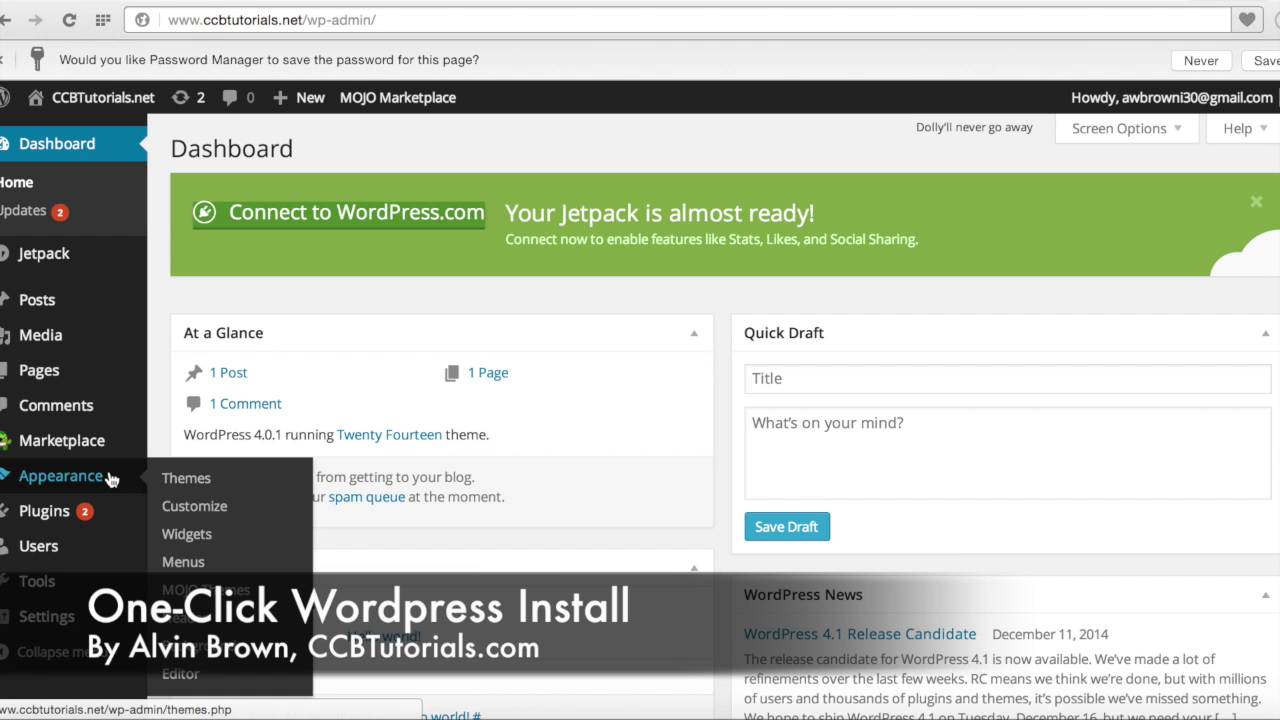
click(186, 481)
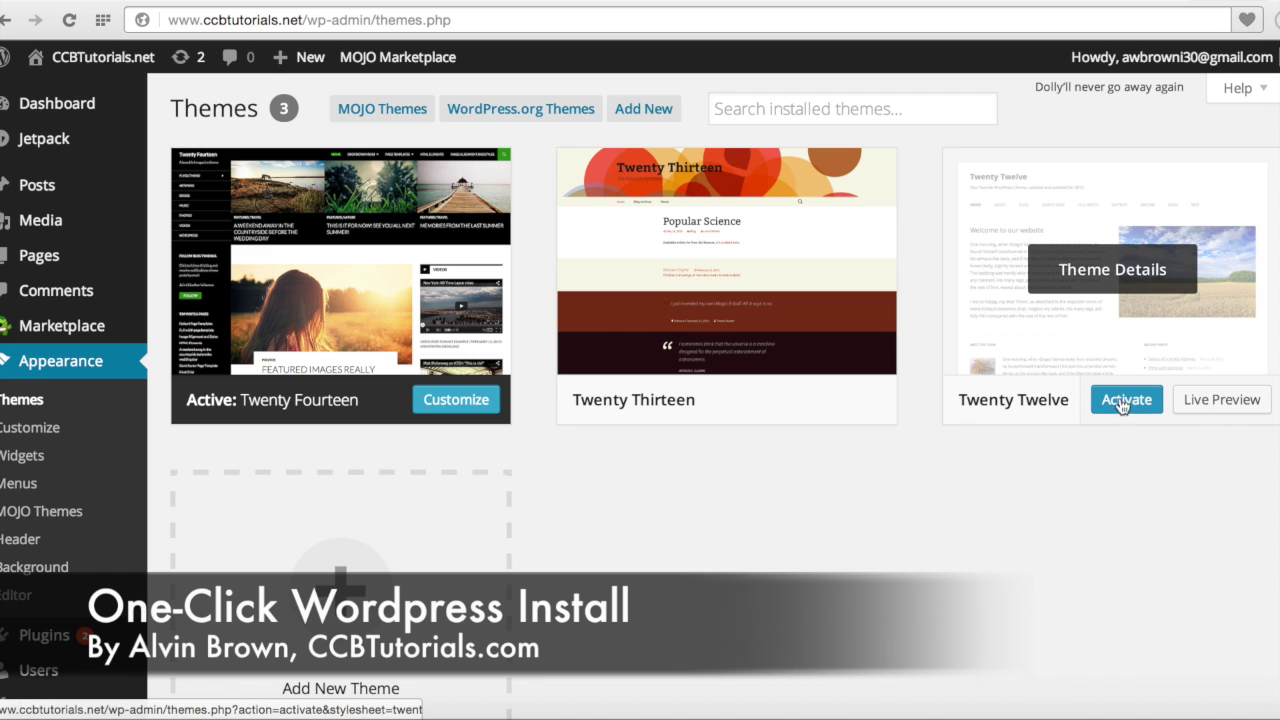
click(1128, 400)
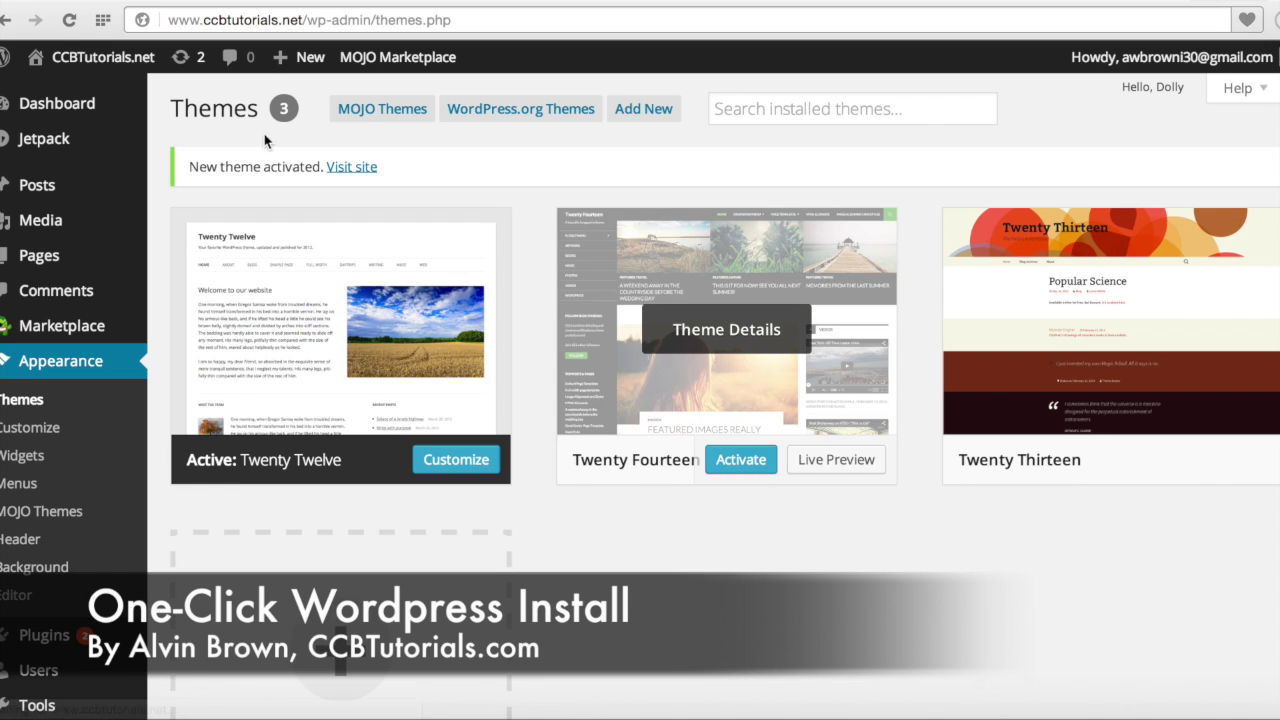
mouse_move(129, 66)
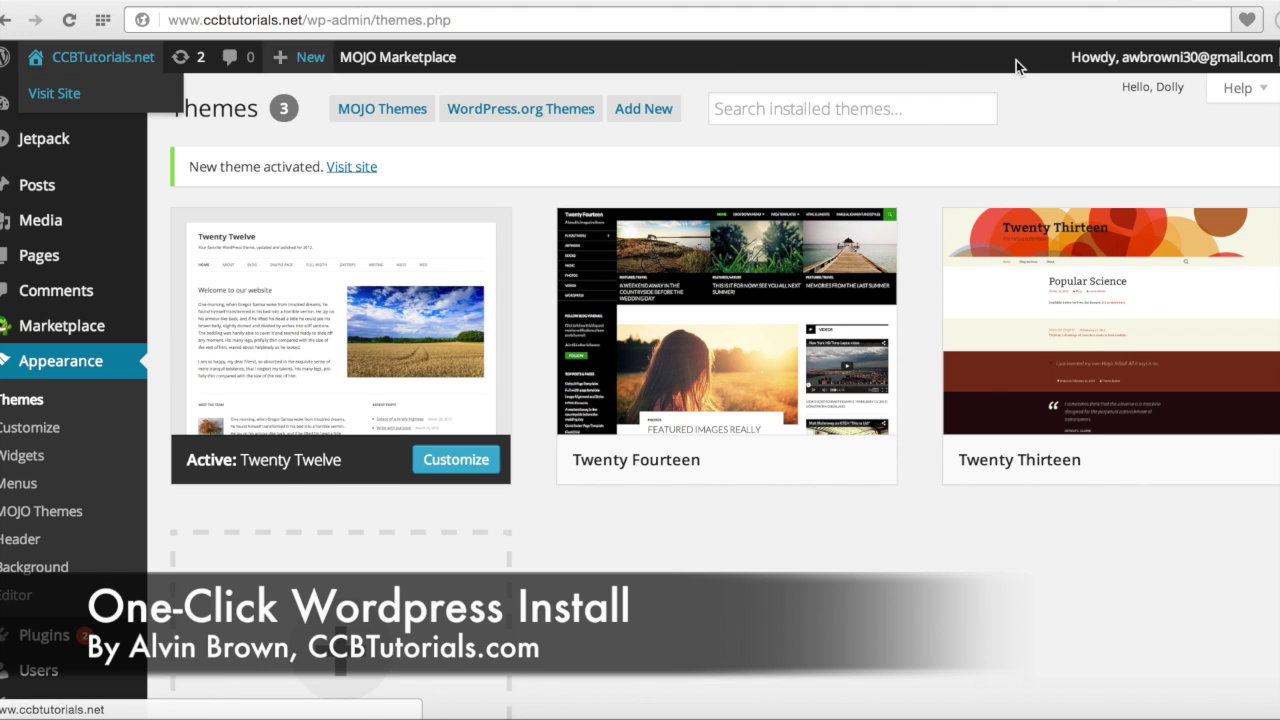
click(127, 94)
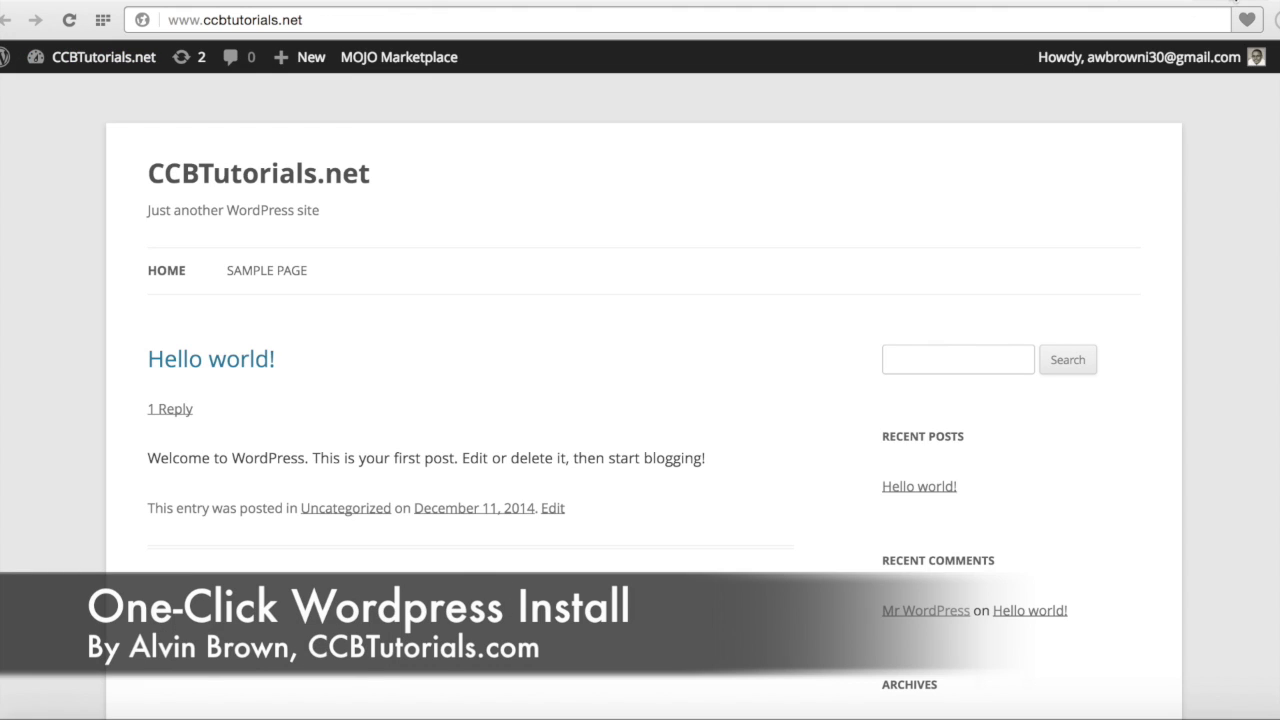